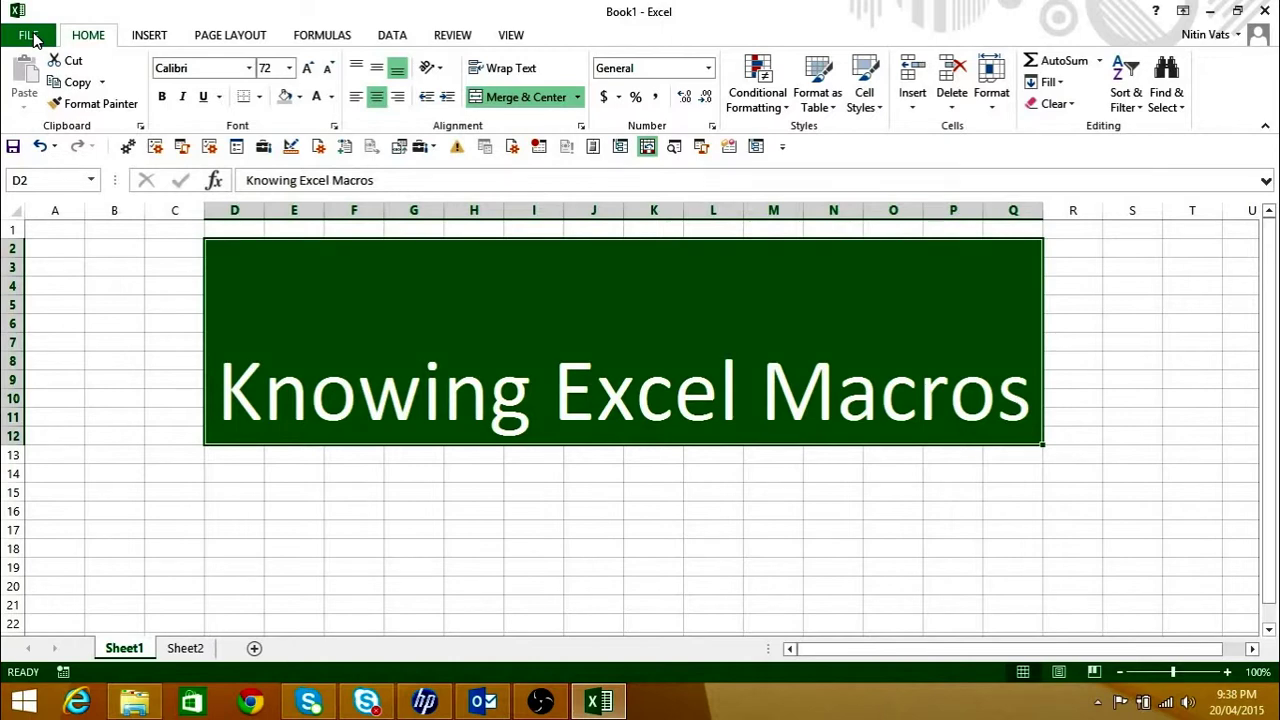
# Turn on the Developer tab in the ribbon through Excel Options' Customize Ribbon settings.
pyautogui.click(30, 36)
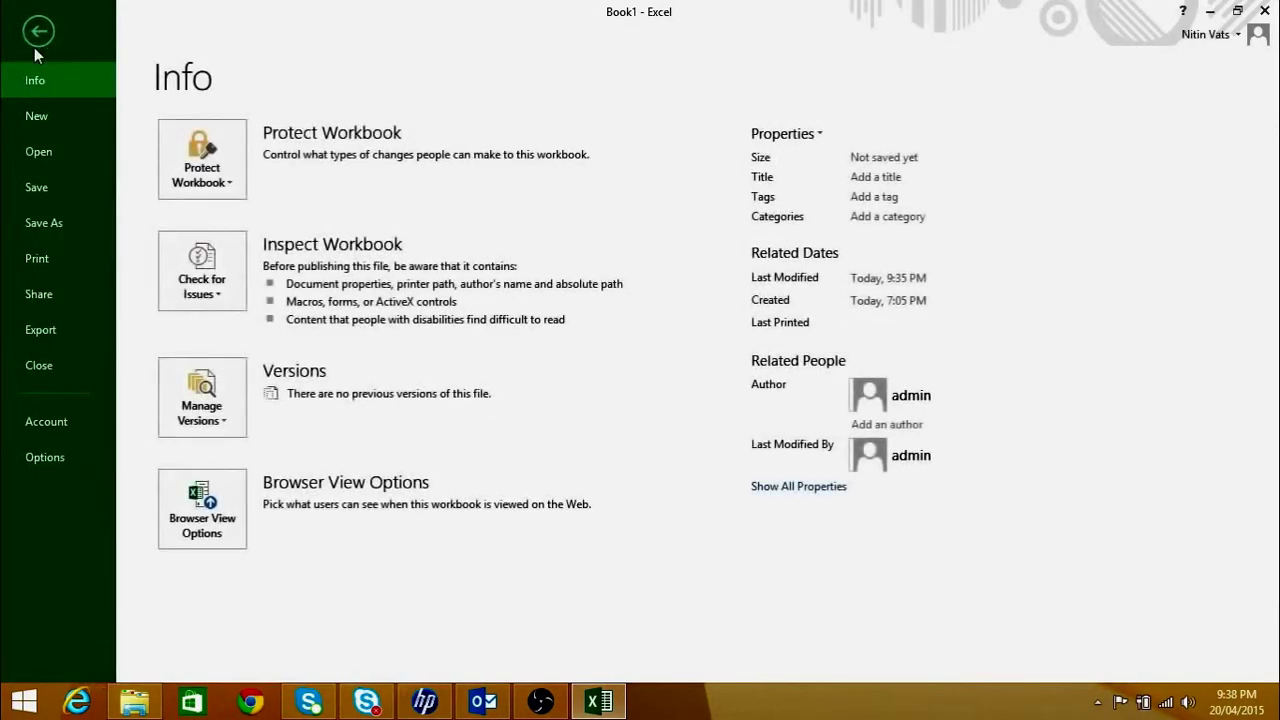
pyautogui.click(60, 463)
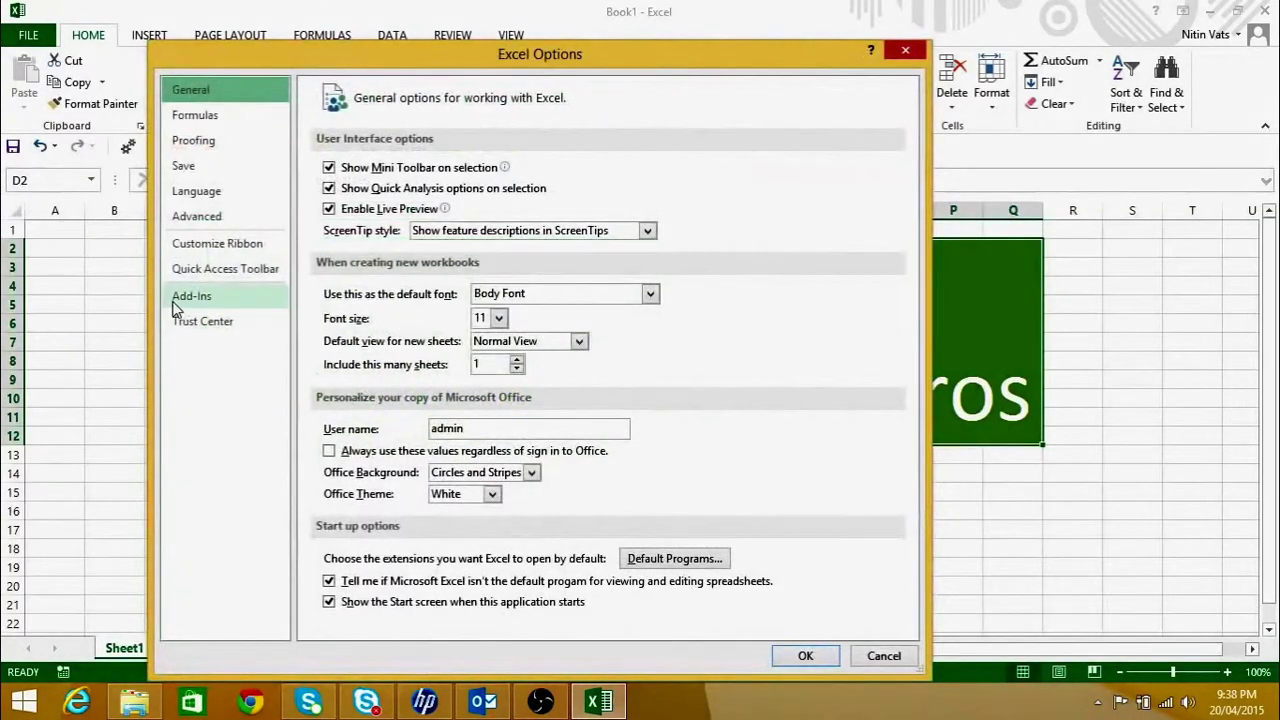
pyautogui.click(241, 245)
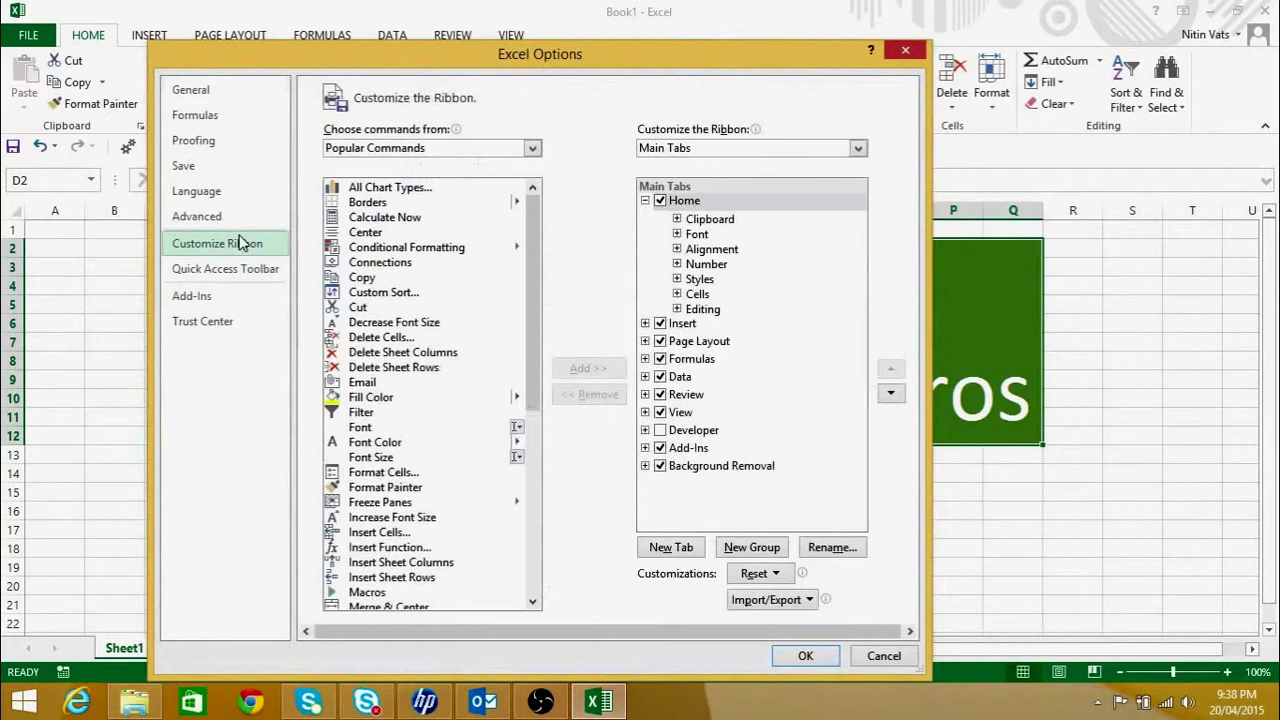
pyautogui.click(699, 432)
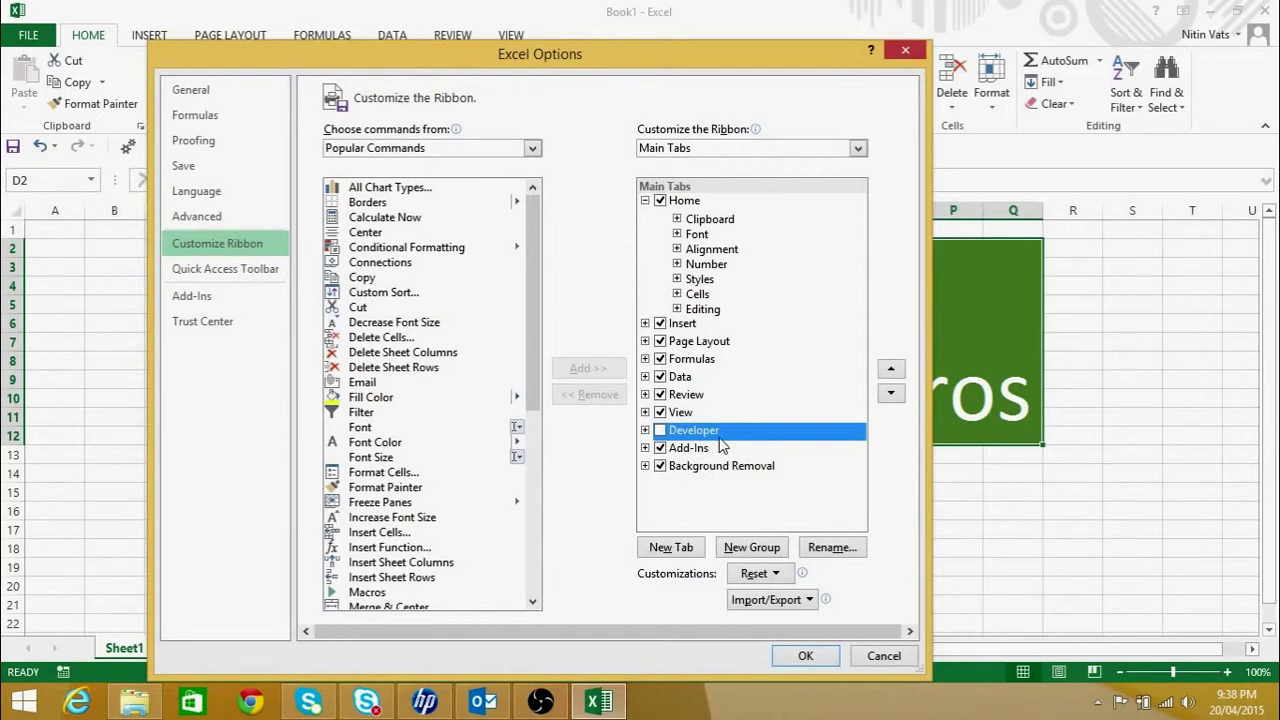
pyautogui.click(659, 430)
pyautogui.click(807, 656)
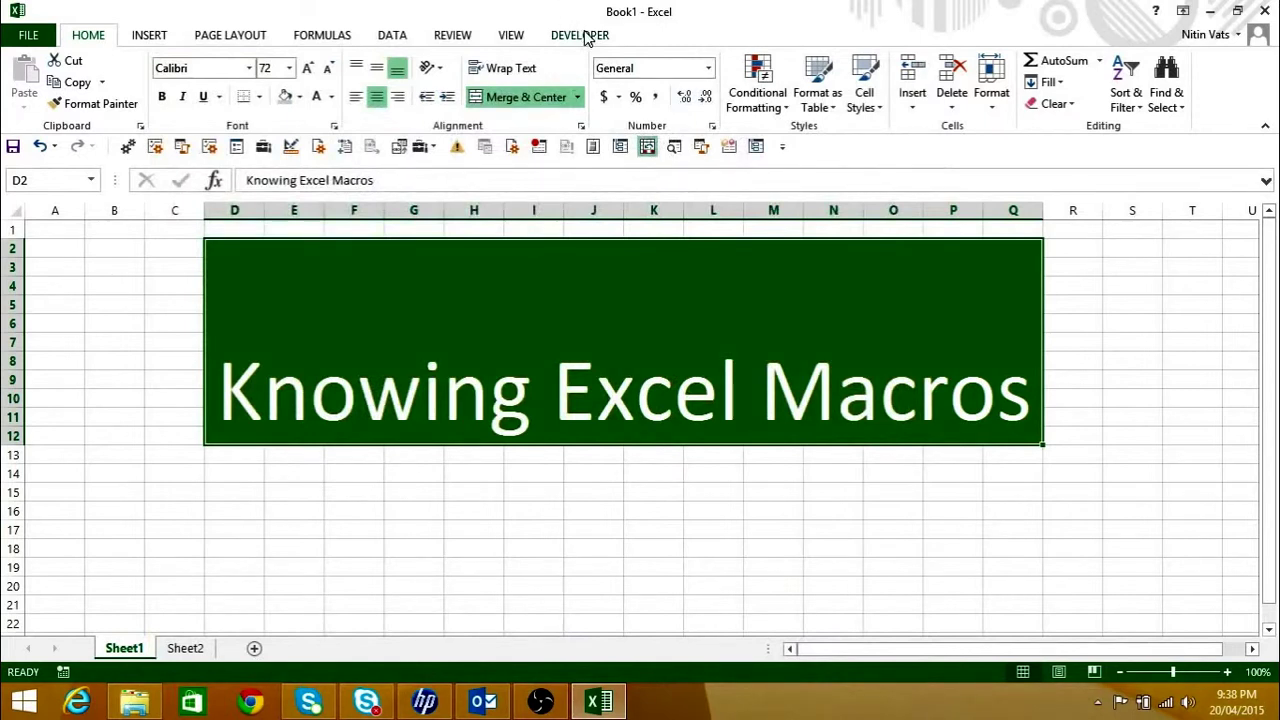
# On the Developer tab, switch on Use Relative References, then select an empty cell.
pyautogui.click(585, 38)
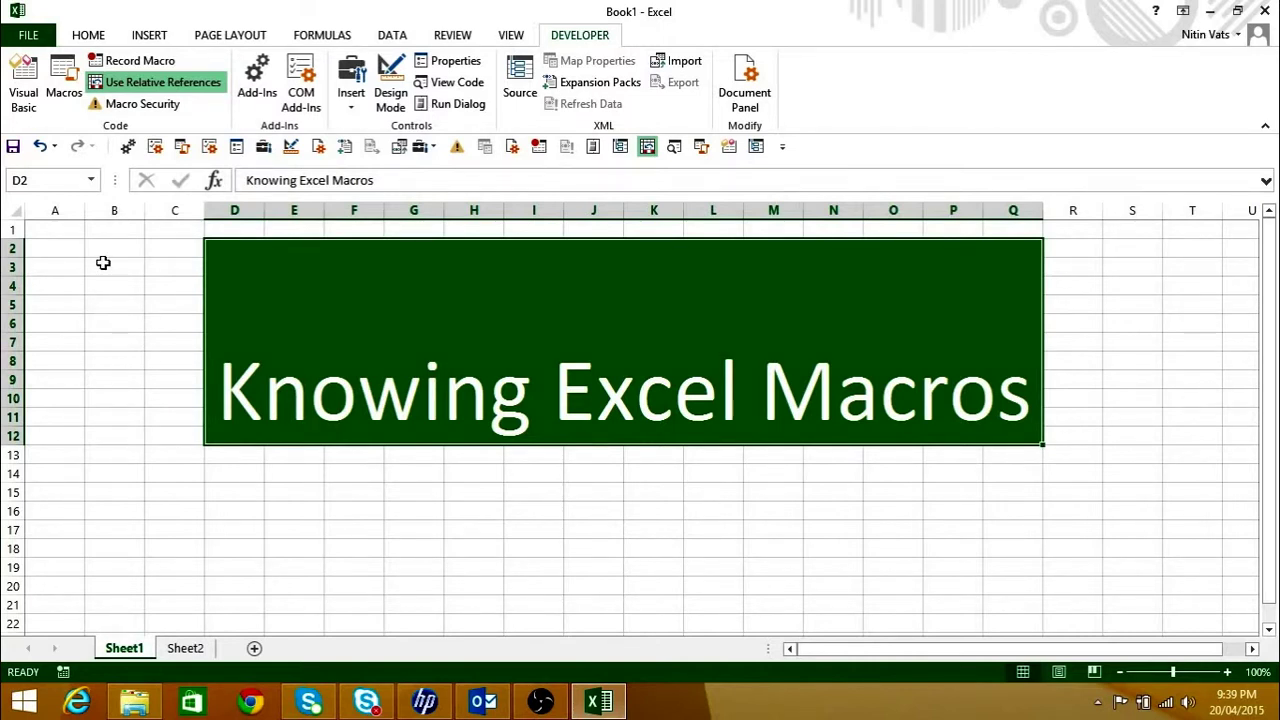
pyautogui.click(186, 80)
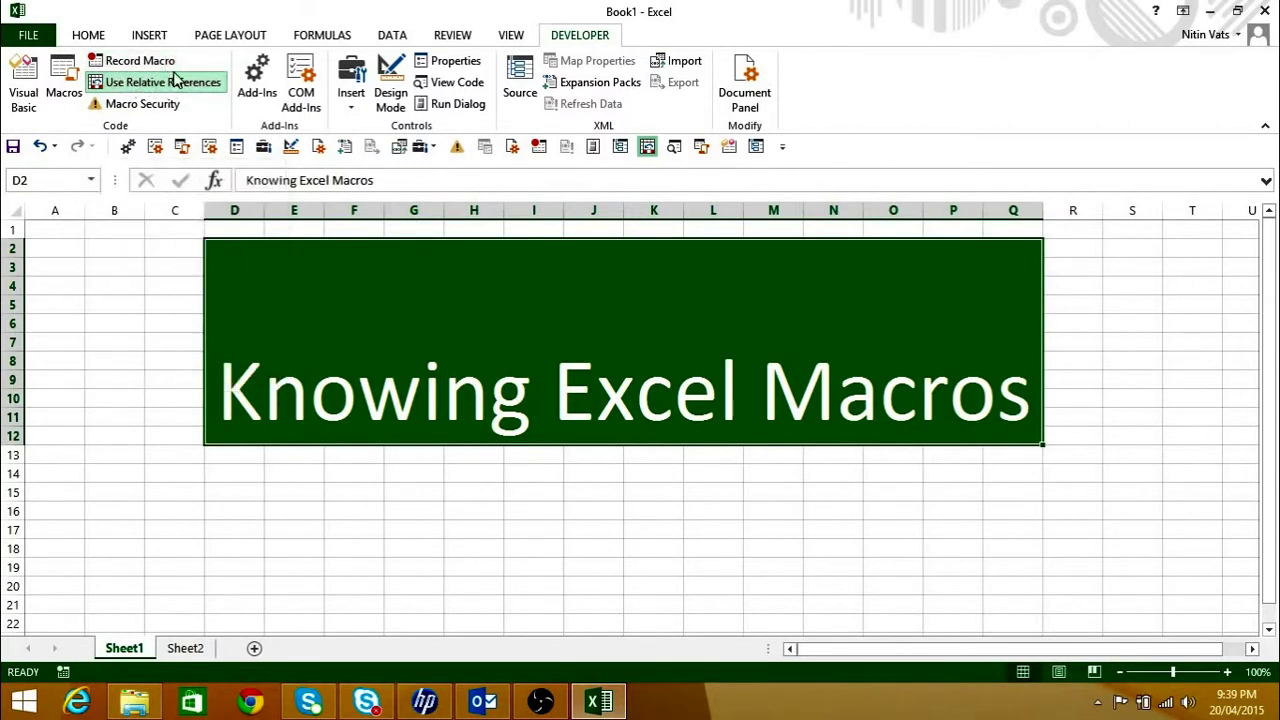
pyautogui.click(292, 561)
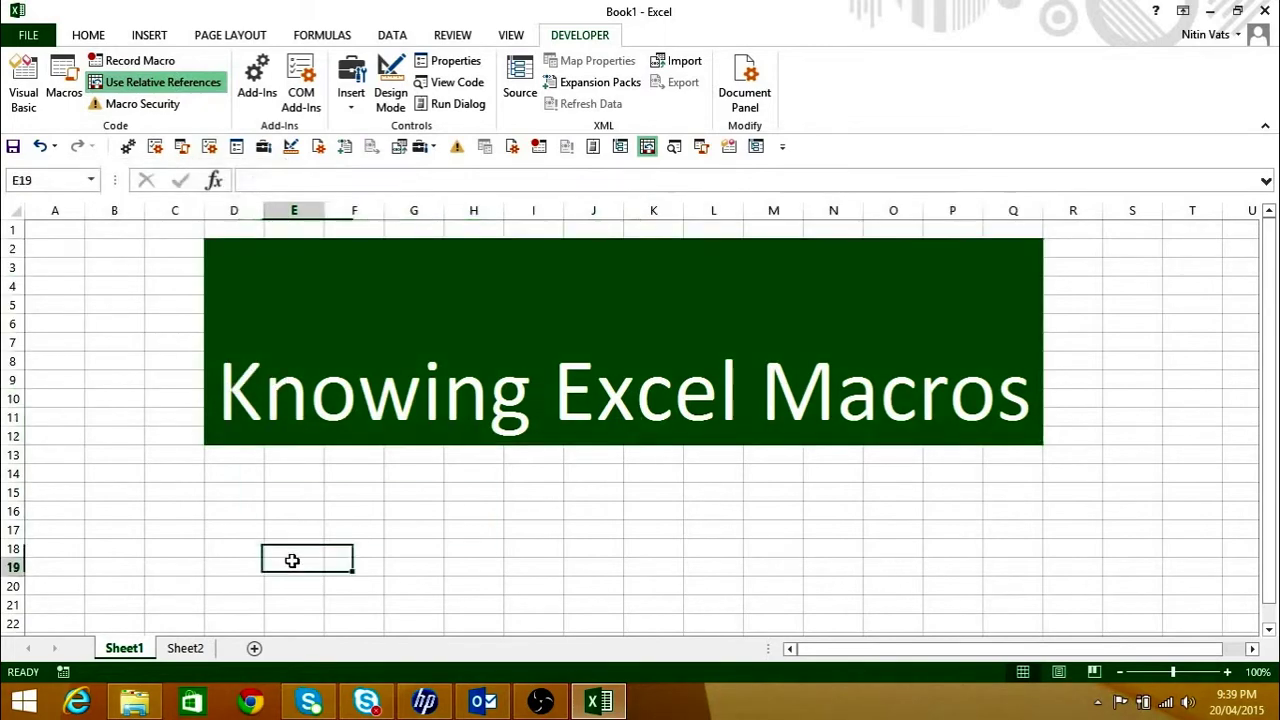
# Switch to Sheet2 and review the Jan 2015 table's store names and earnings B3:B5.
pyautogui.click(187, 649)
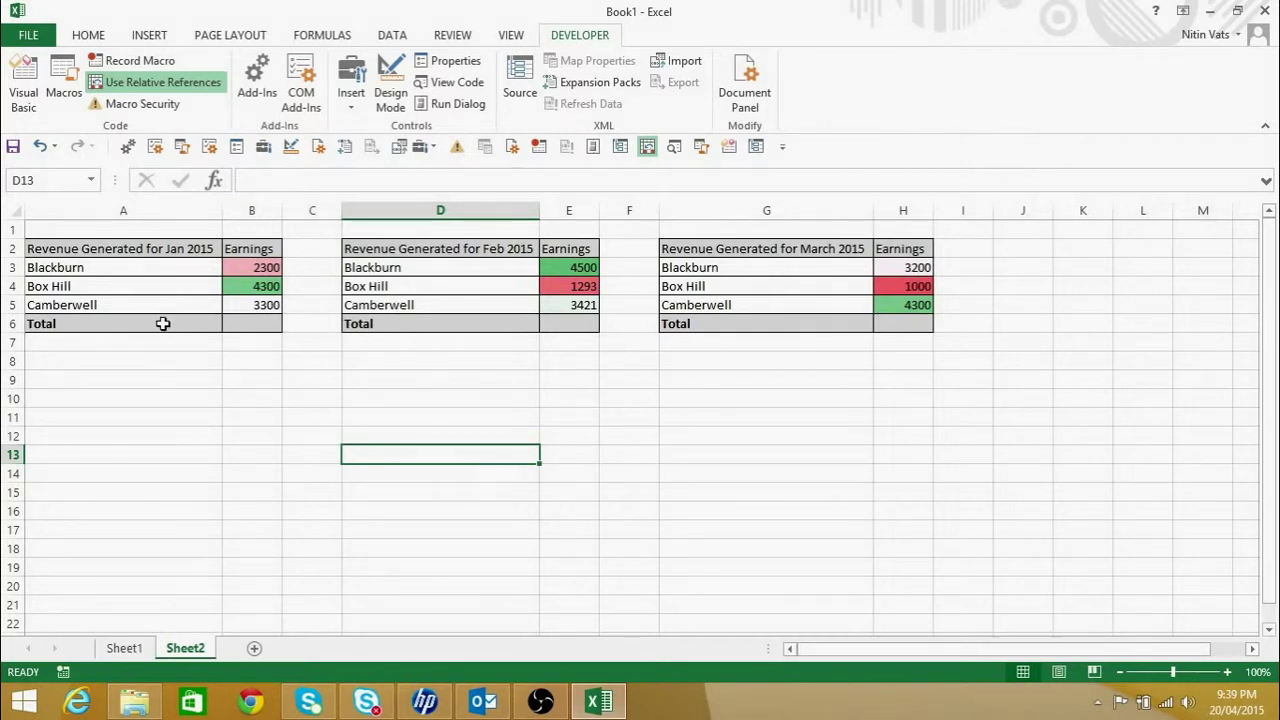
pyautogui.moveTo(129, 267); pyautogui.dragTo(135, 302)
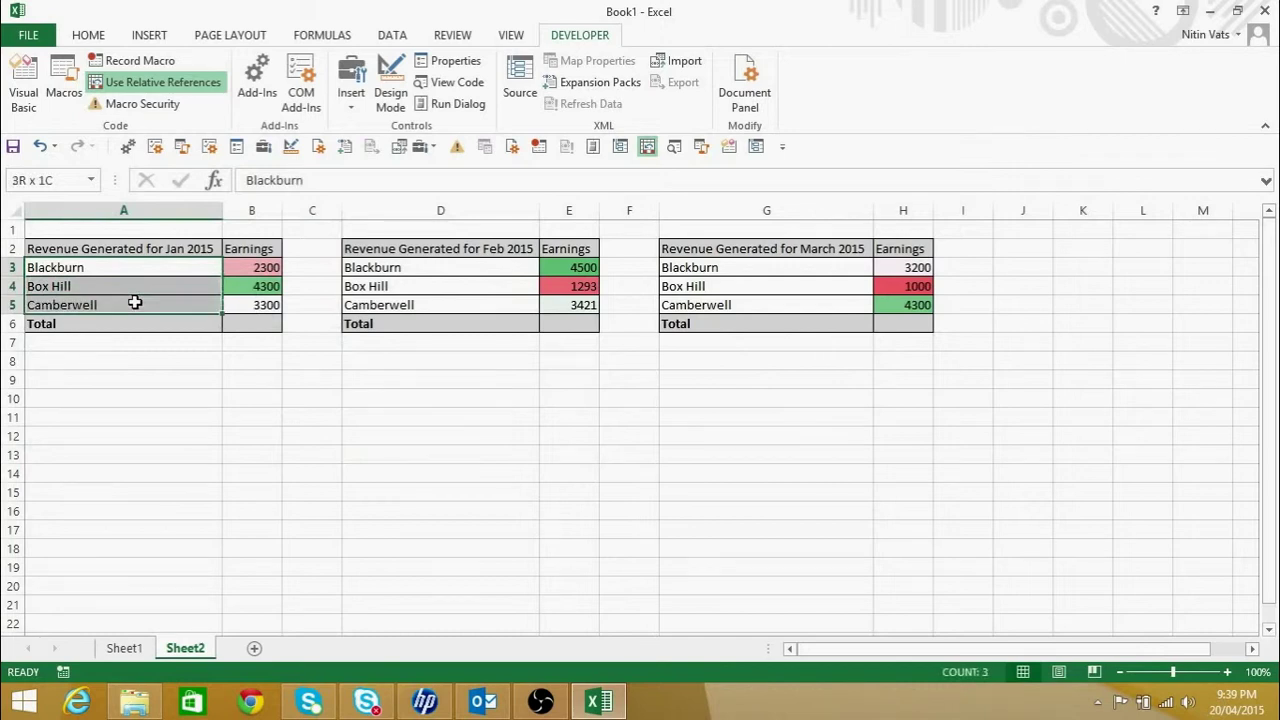
pyautogui.click(138, 268)
pyautogui.click(143, 287)
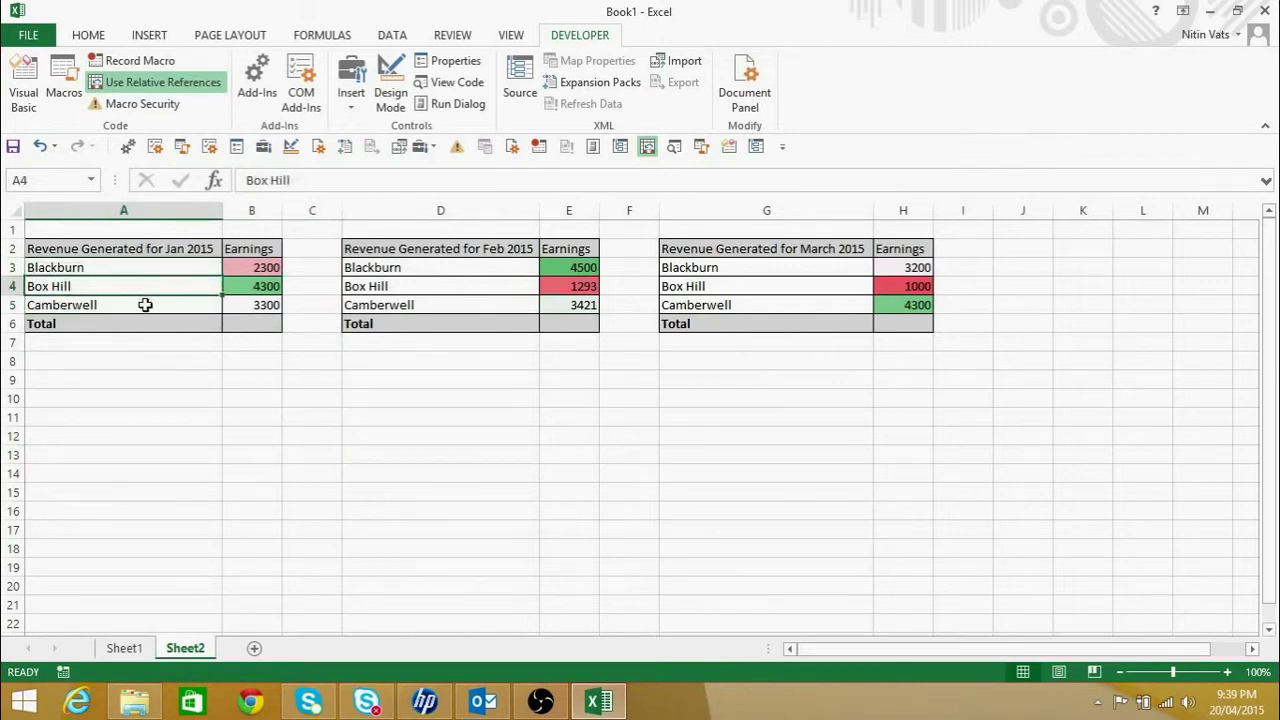
pyautogui.click(145, 305)
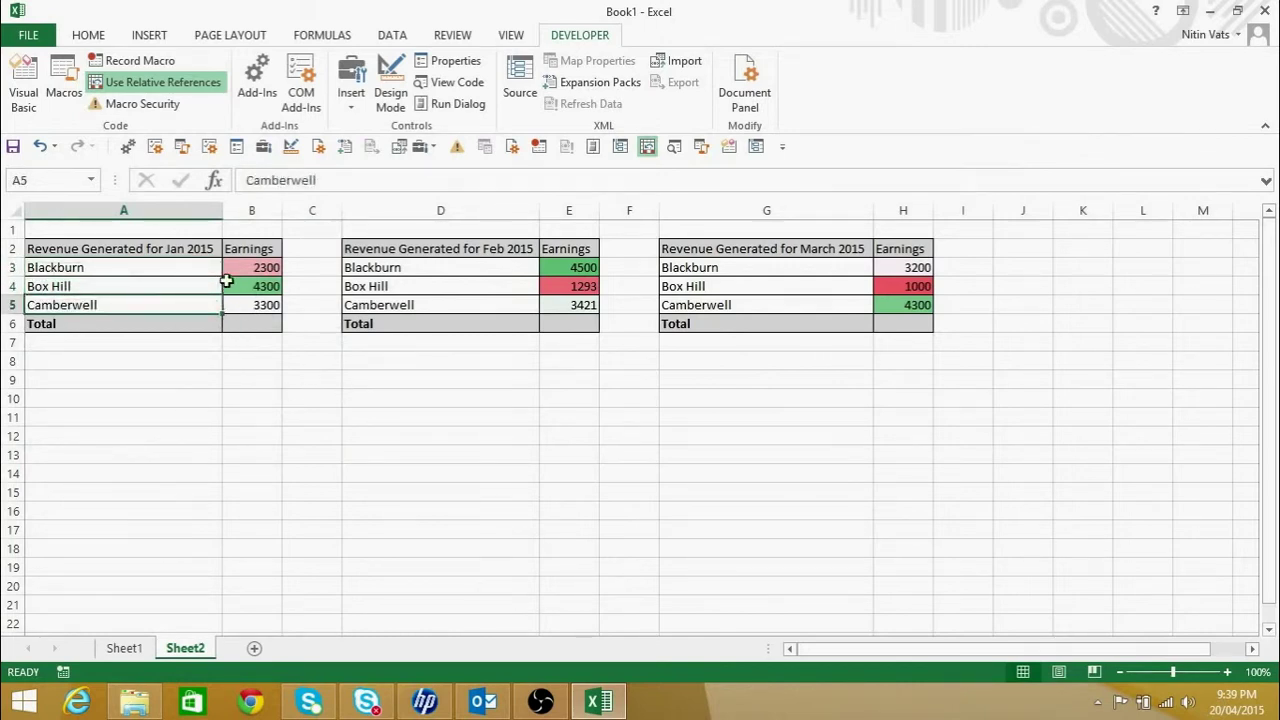
pyautogui.click(195, 252)
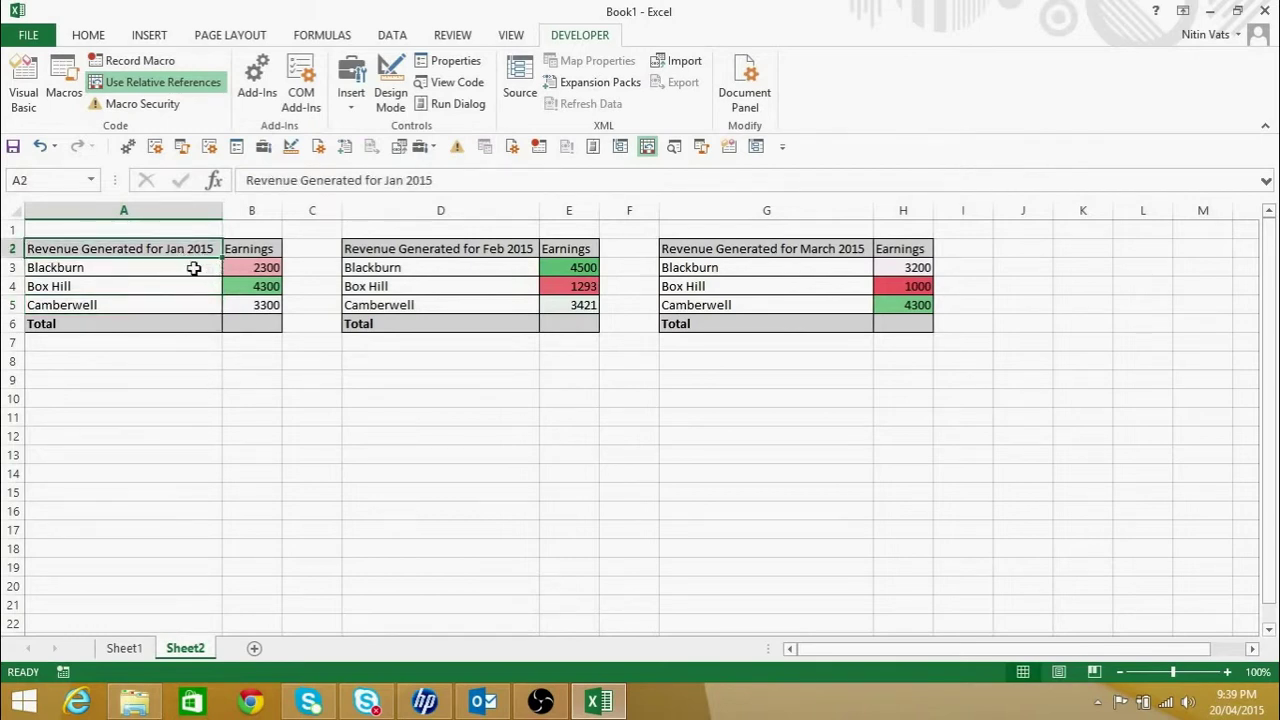
pyautogui.moveTo(266, 267); pyautogui.dragTo(270, 300)
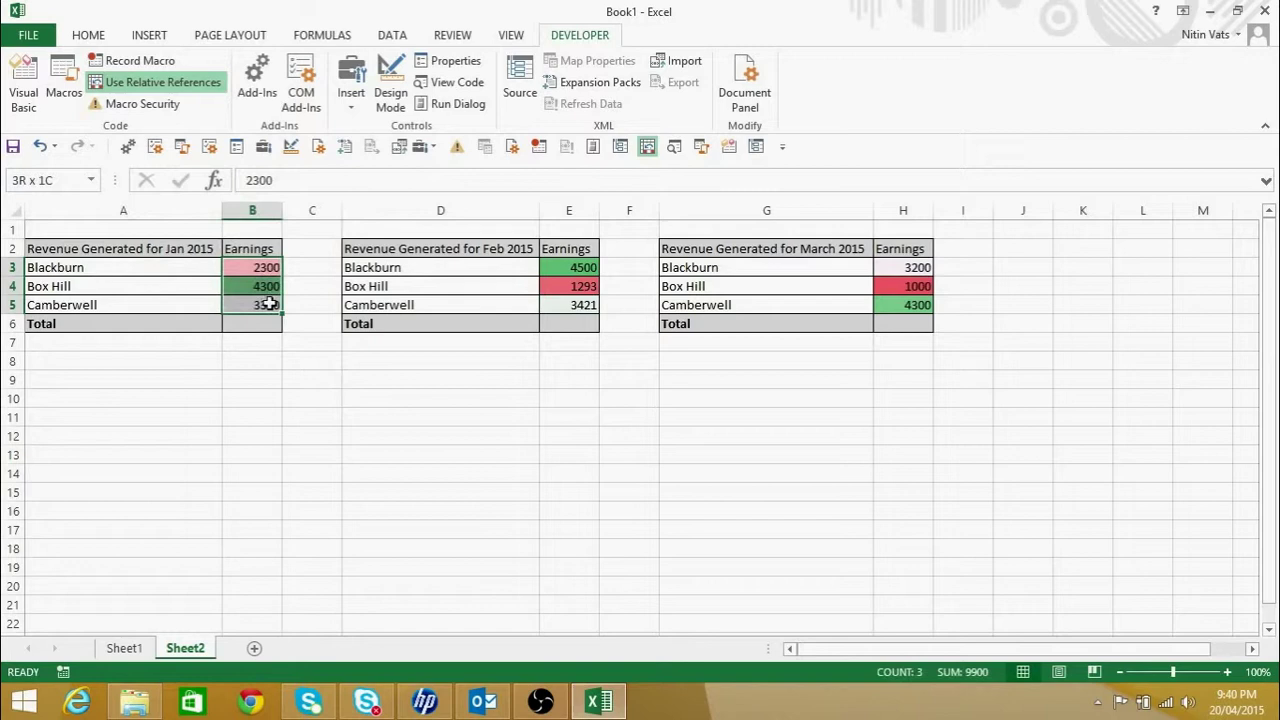
# Review the Feb and March 2015 revenue tables, then select the Jan Total cell B6.
pyautogui.click(514, 264)
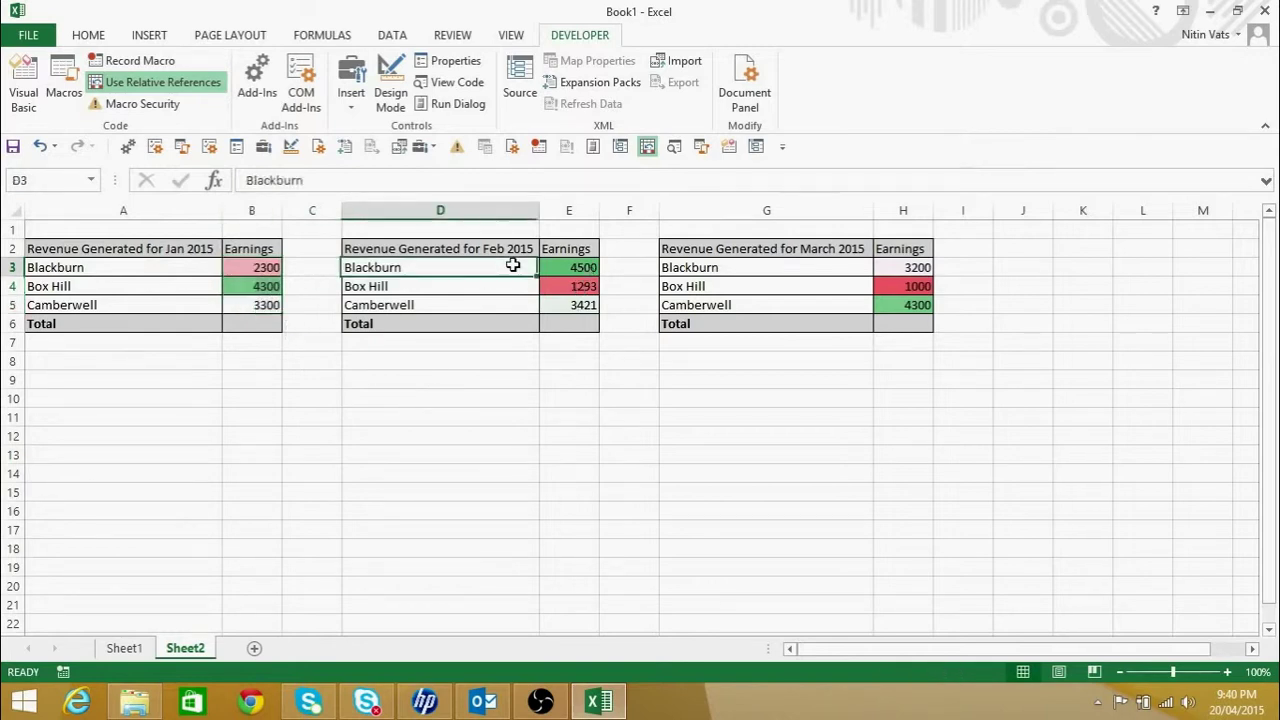
pyautogui.click(514, 250)
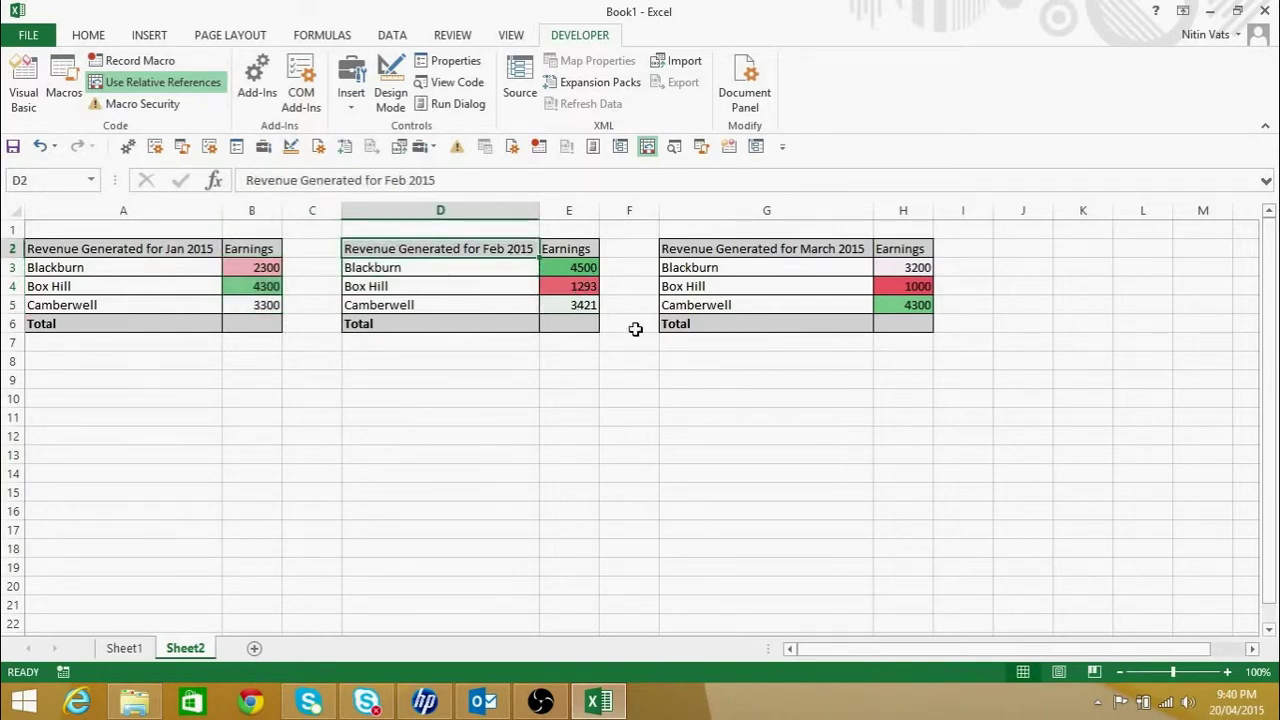
pyautogui.click(806, 252)
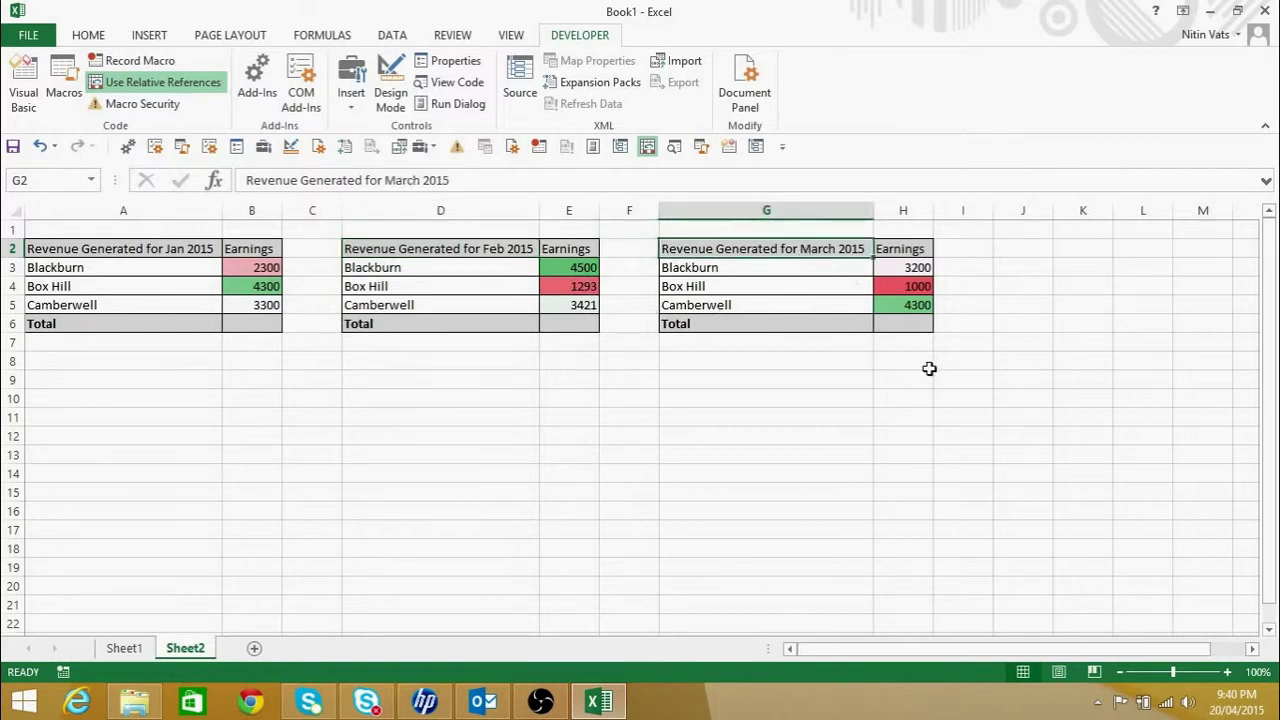
pyautogui.click(766, 267)
pyautogui.click(771, 288)
pyautogui.click(775, 308)
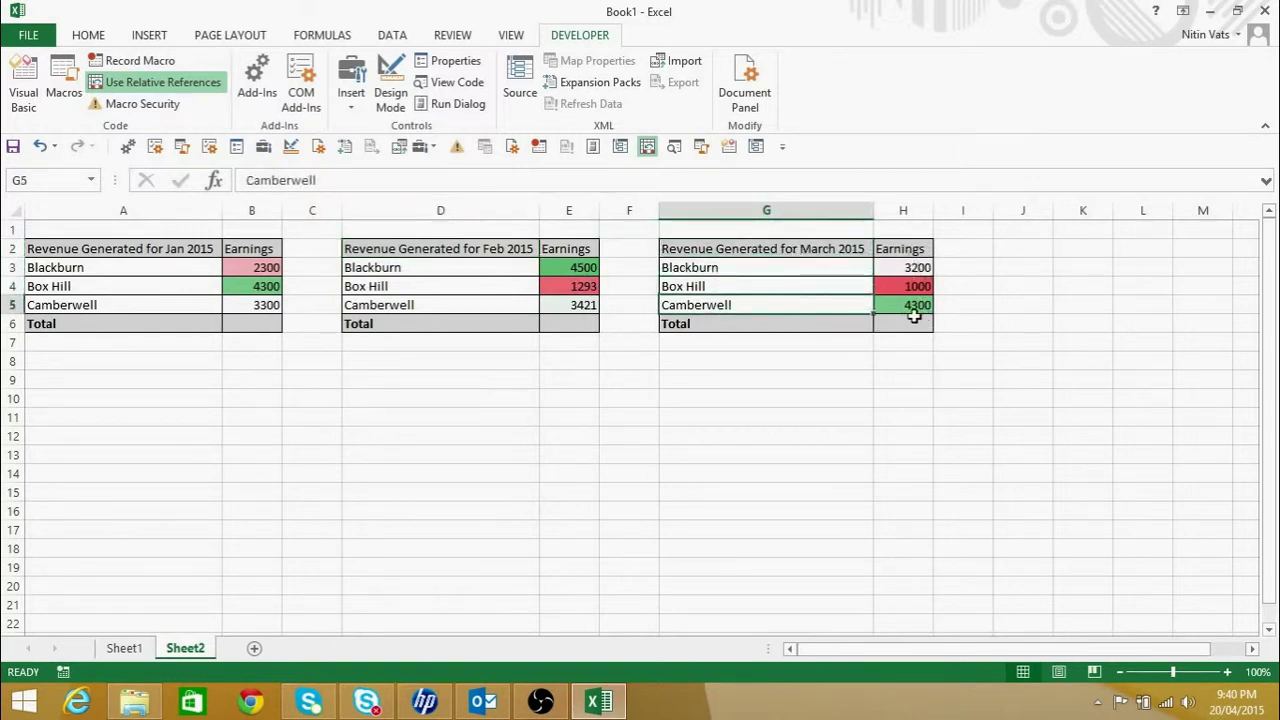
pyautogui.click(239, 326)
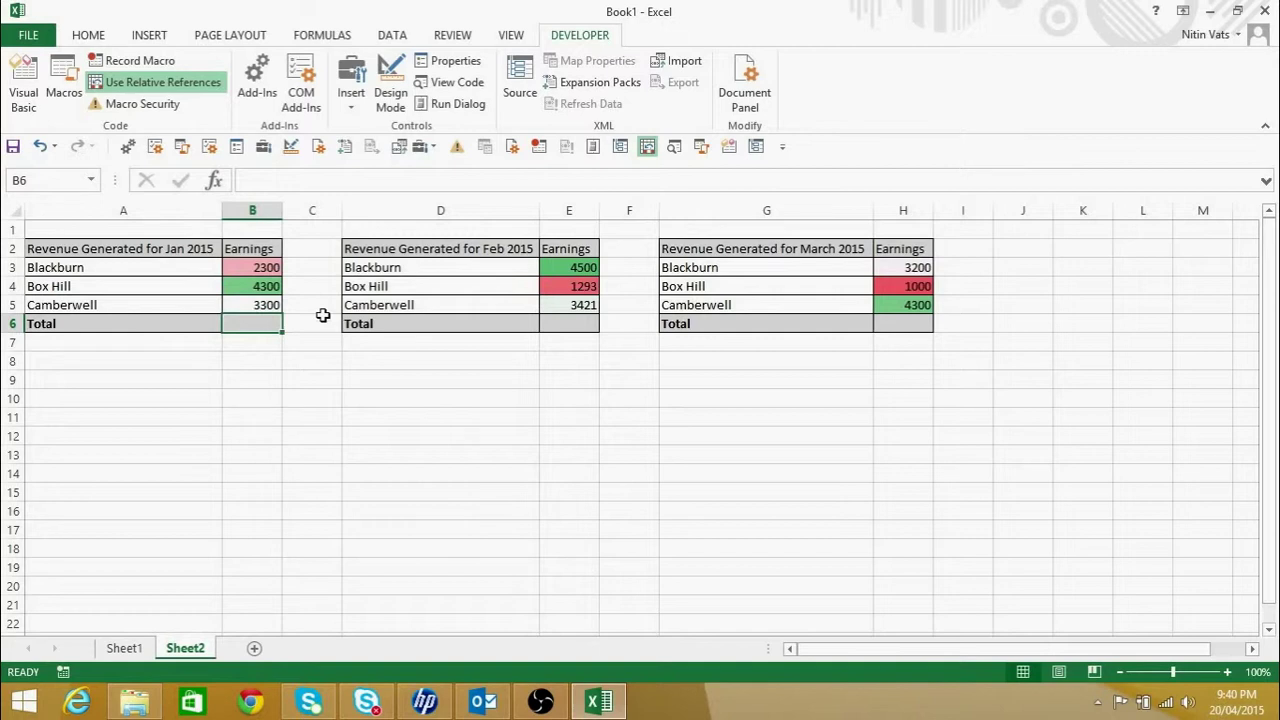
pyautogui.write('=')
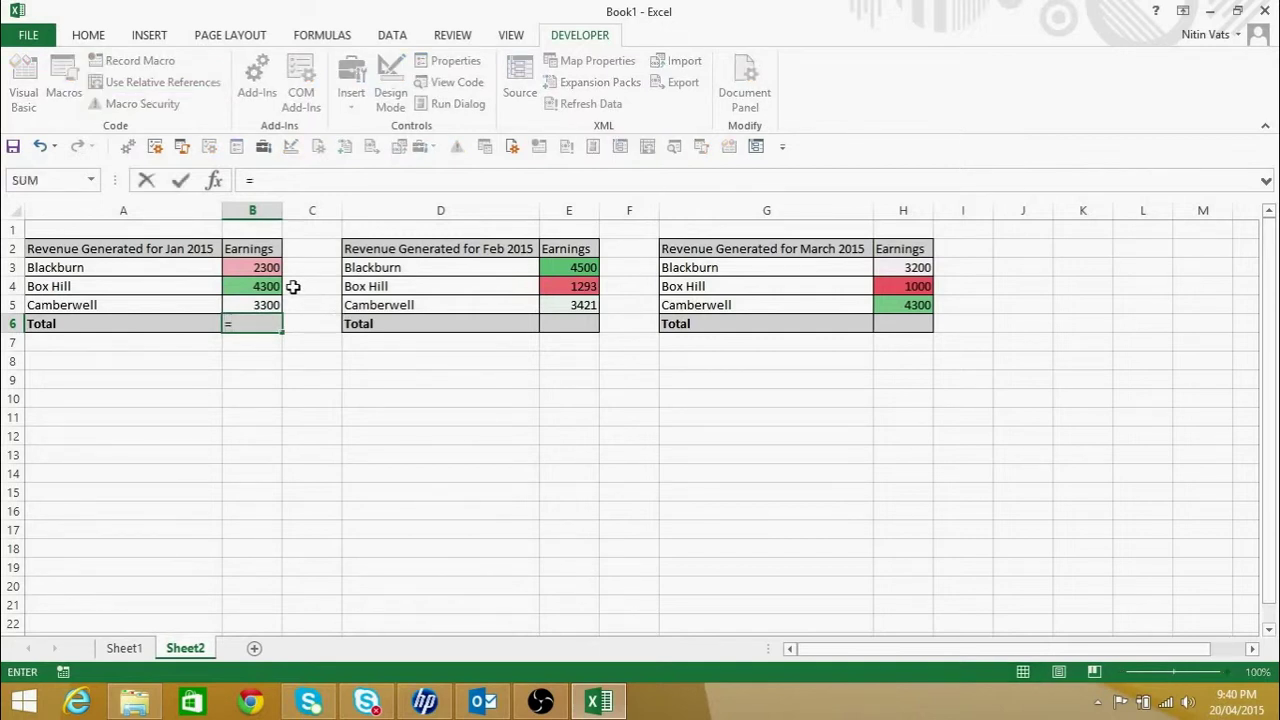
pyautogui.click(272, 267)
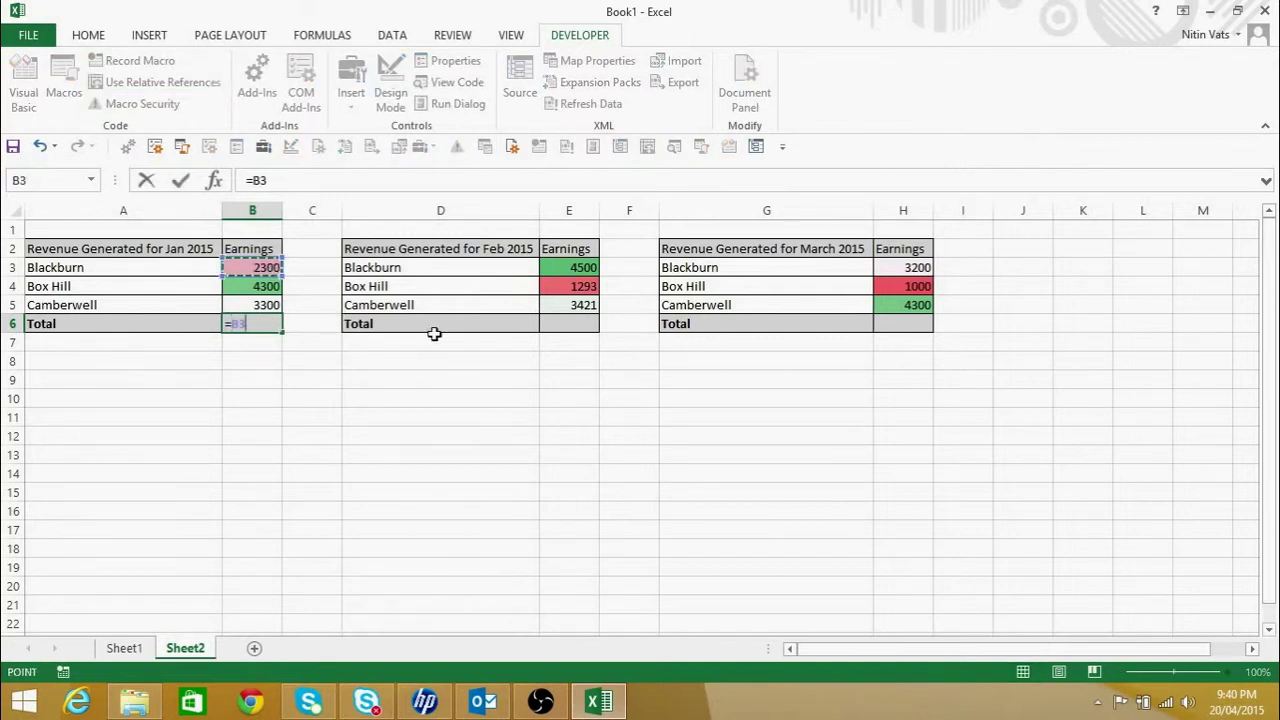
pyautogui.write('+b')
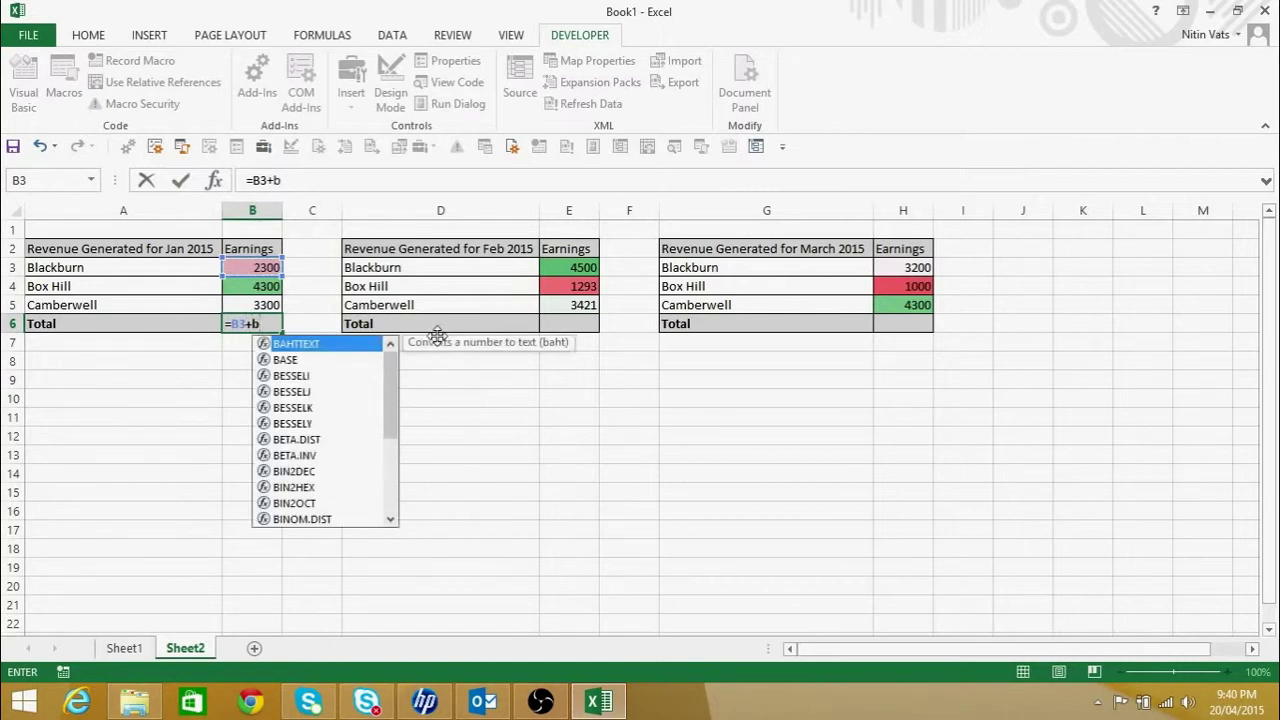
pyautogui.press('BackSpace')
pyautogui.press('BackSpace')
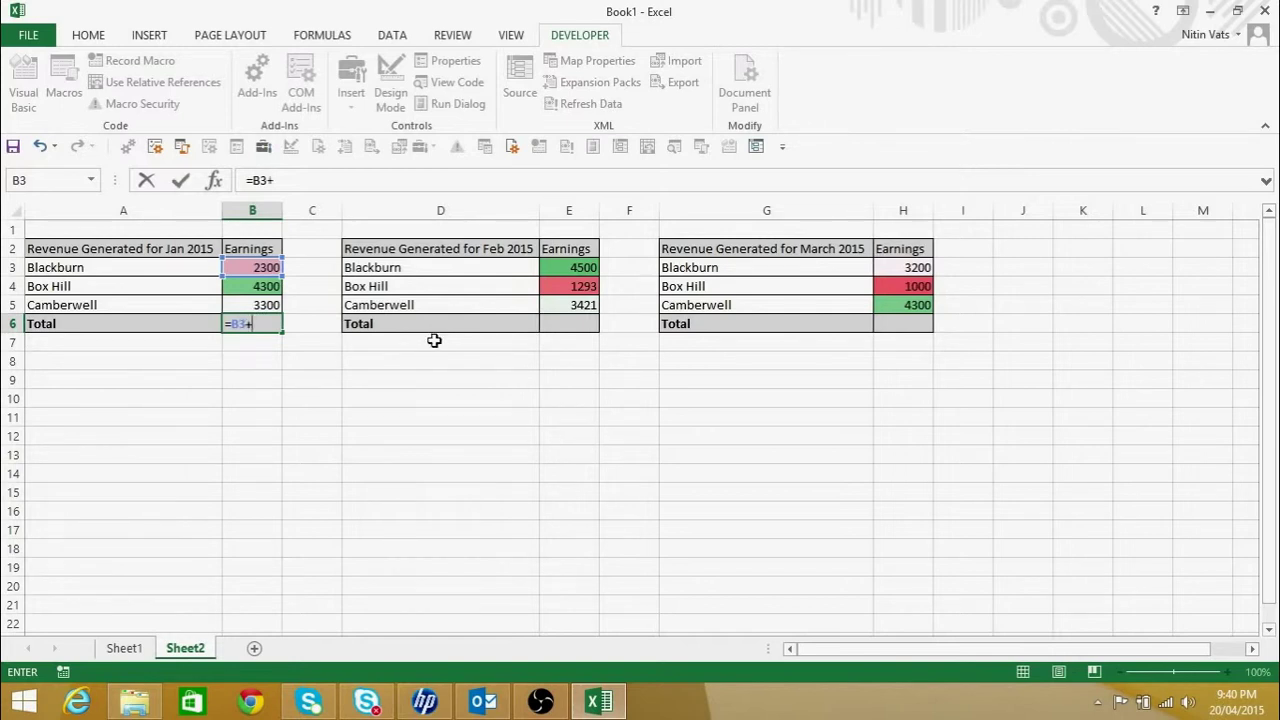
pyautogui.write('+B4')
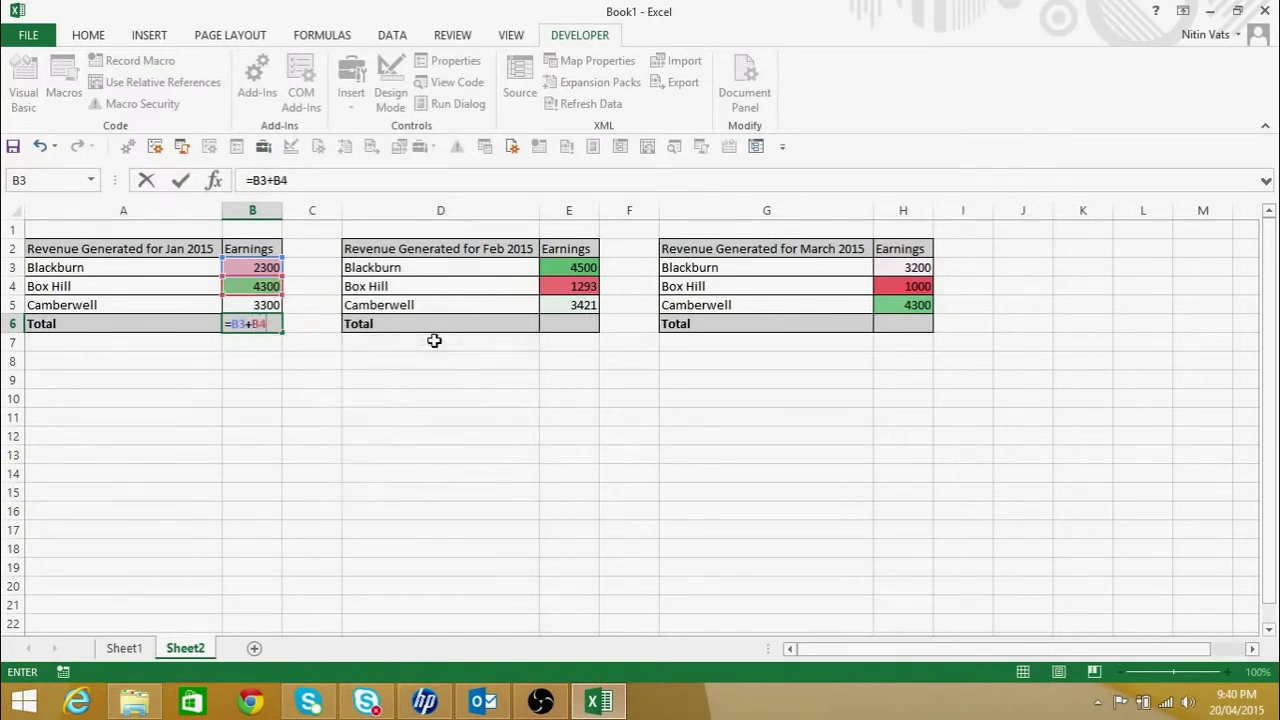
pyautogui.write('+B5')
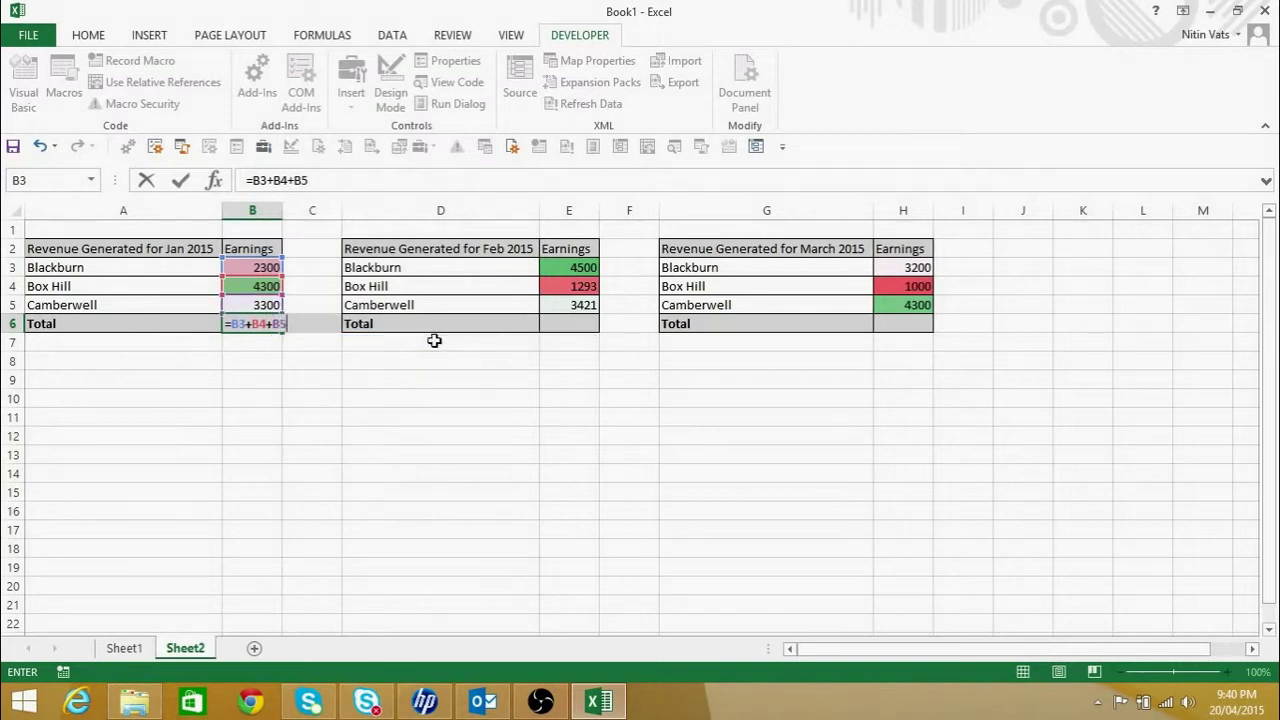
pyautogui.press('Return')
pyautogui.click(272, 324)
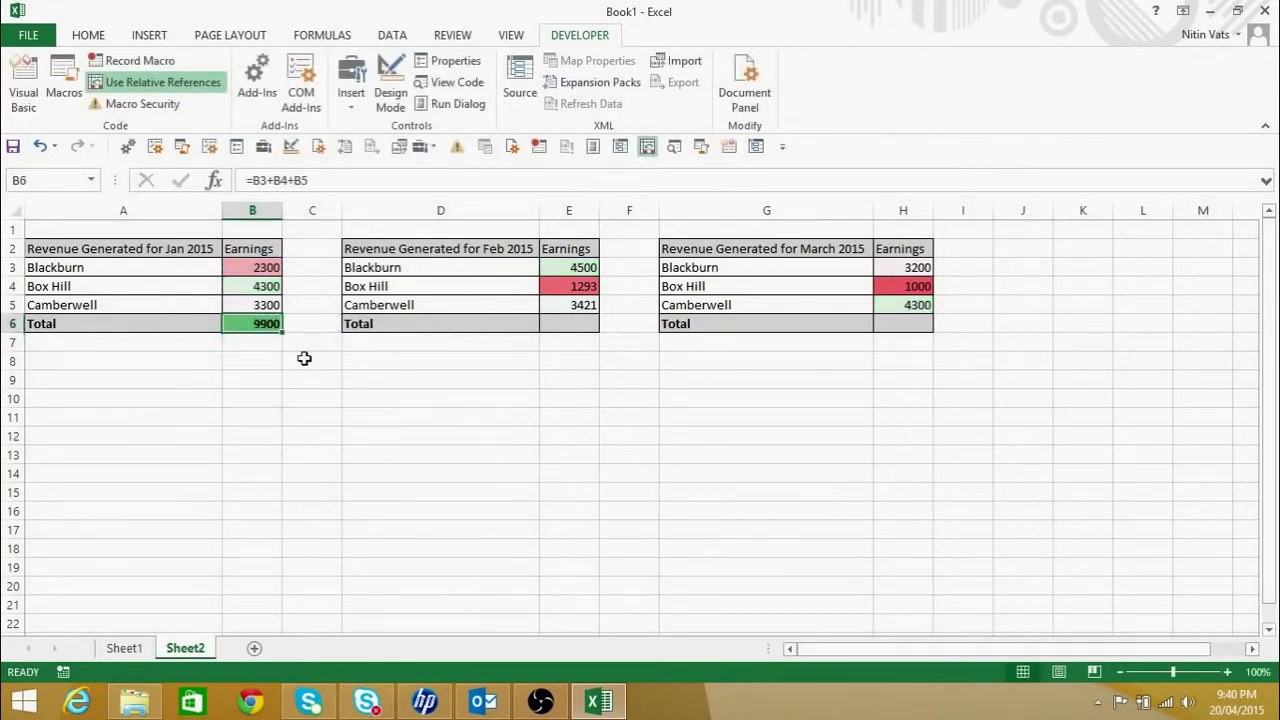
pyautogui.moveTo(270, 267); pyautogui.dragTo(269, 303)
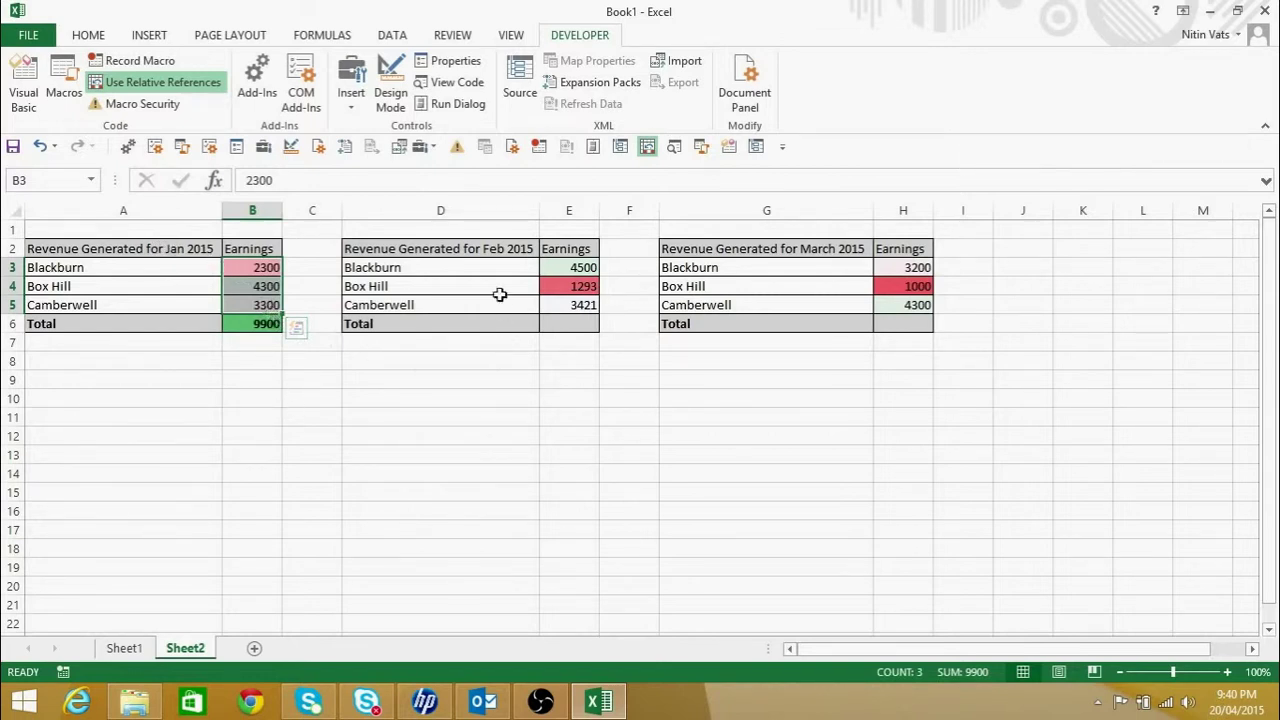
pyautogui.click(503, 253)
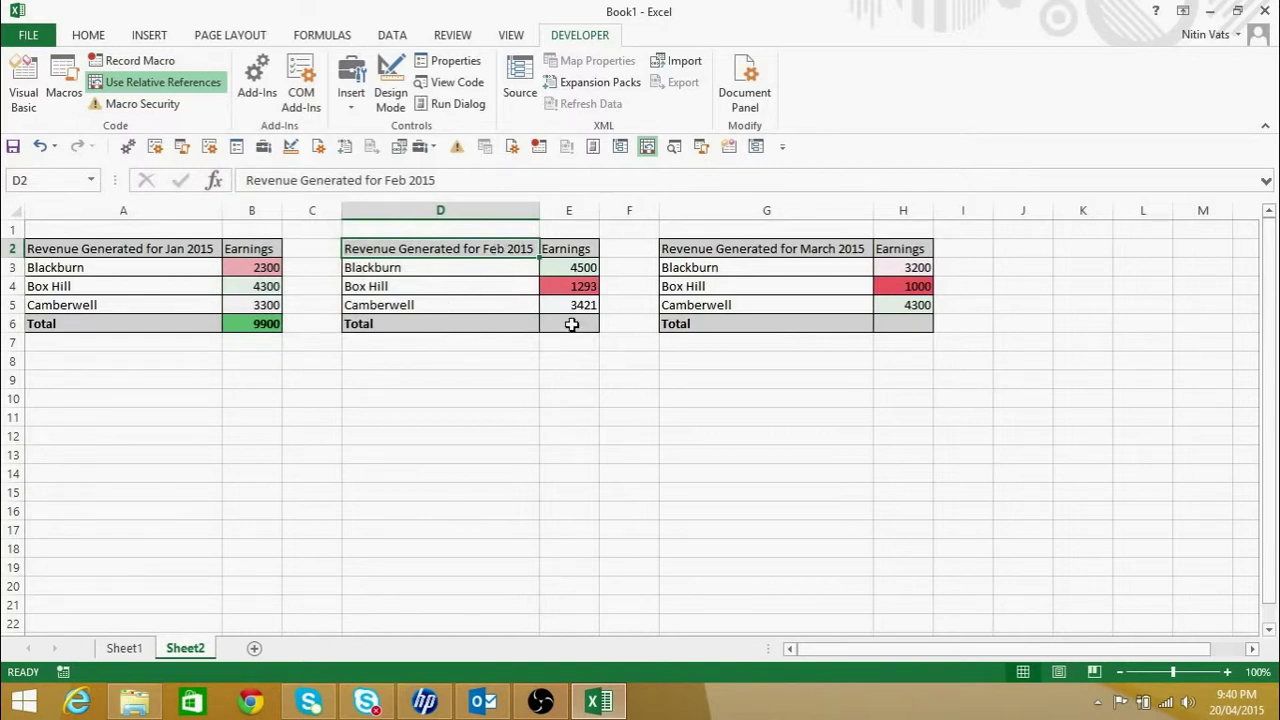
pyautogui.click(806, 250)
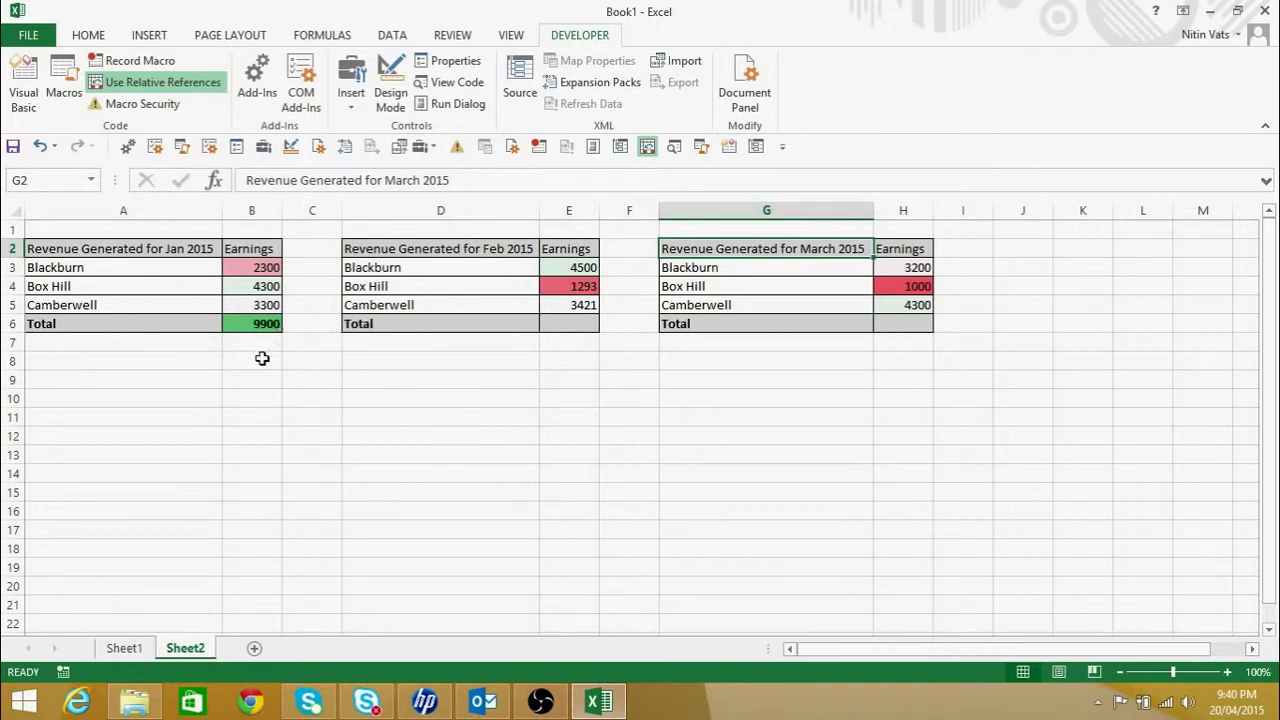
pyautogui.click(263, 323)
pyautogui.press('Delete')
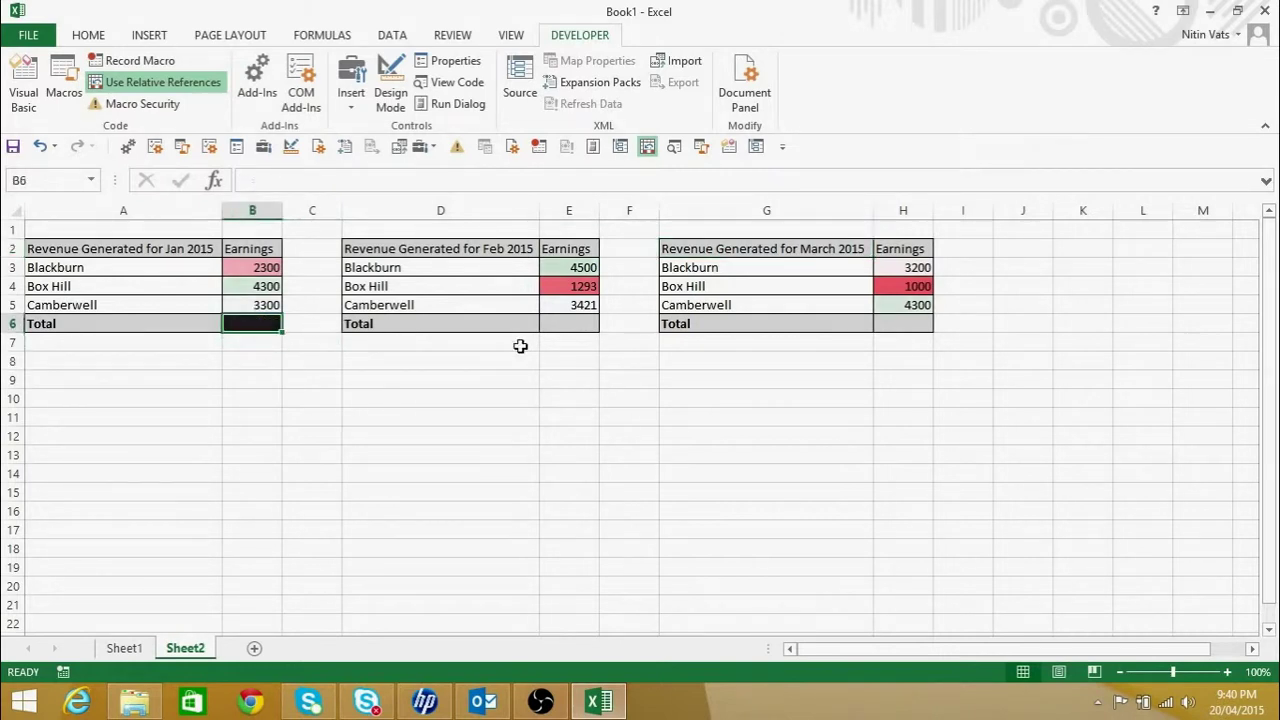
pyautogui.click(355, 377)
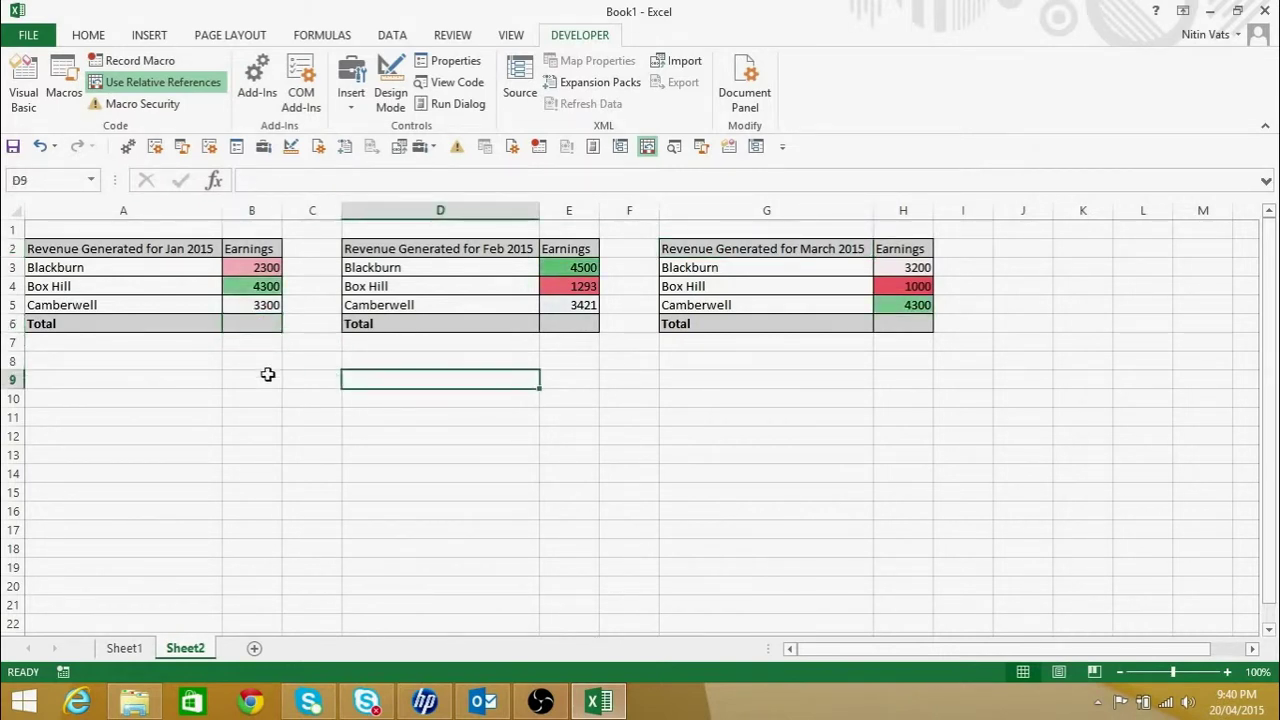
# With B6 selected, toggle Use Relative References off and back on.
pyautogui.click(257, 327)
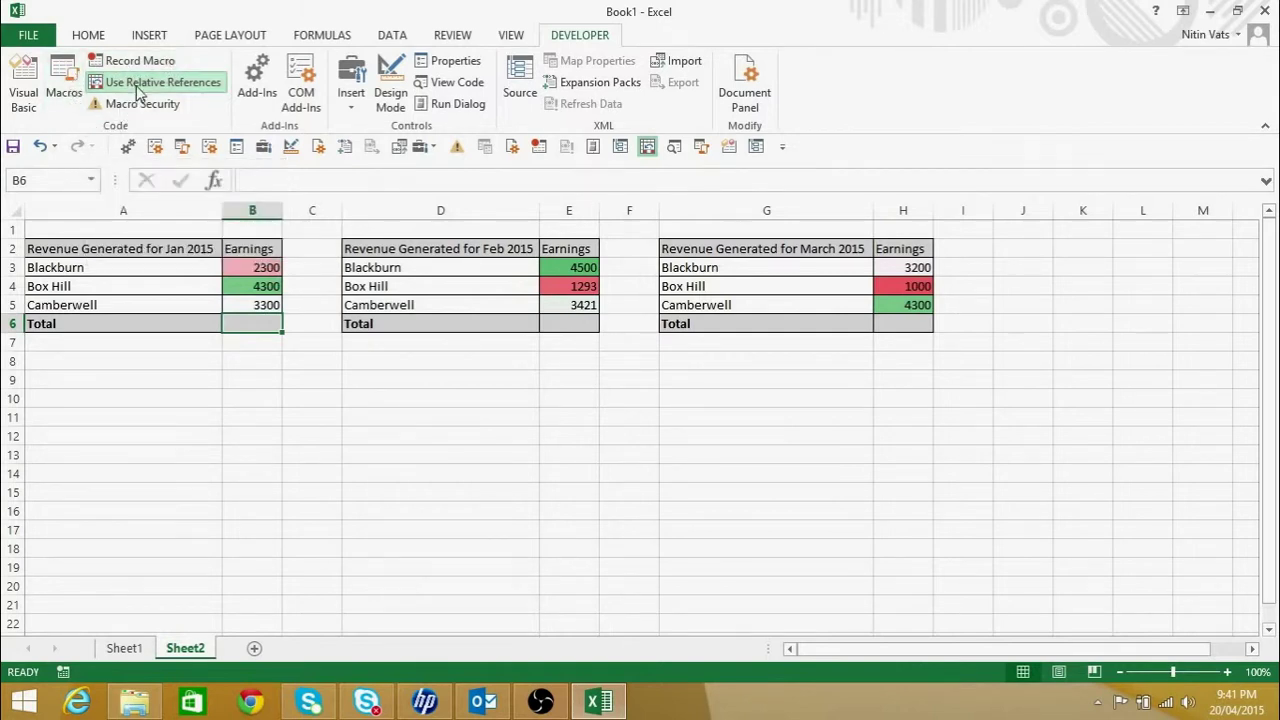
pyautogui.click(210, 83)
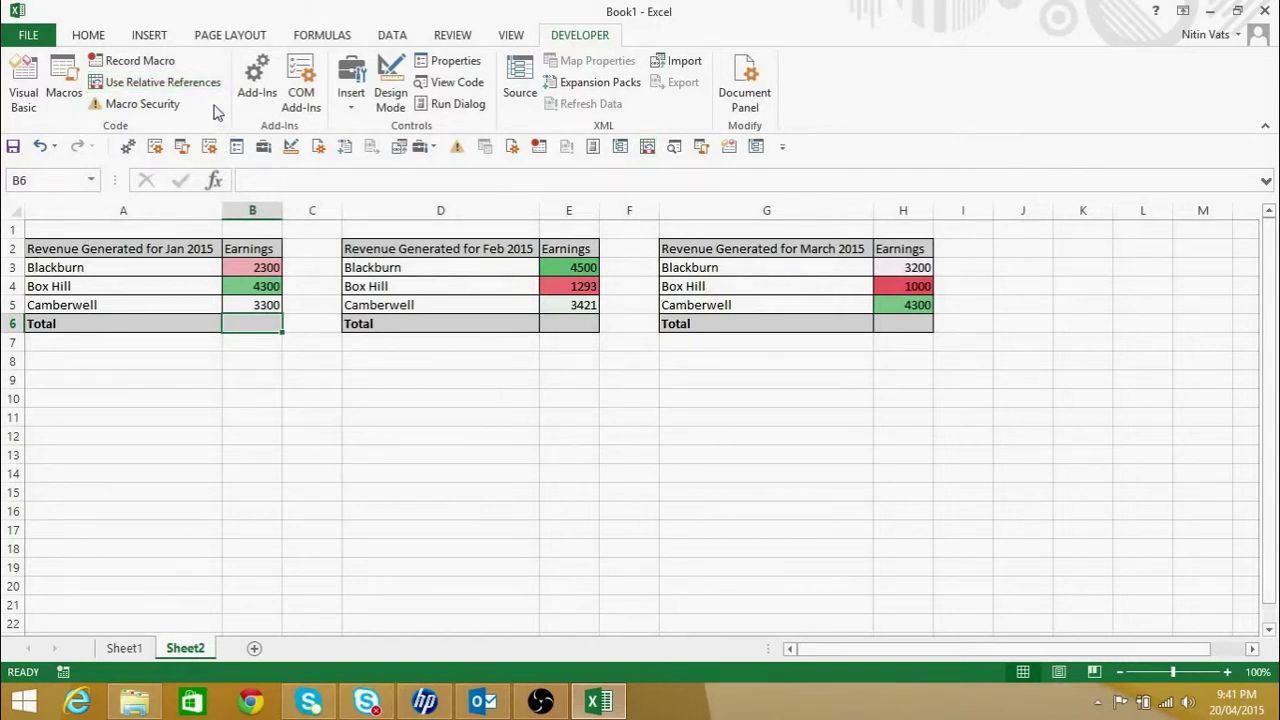
pyautogui.click(215, 84)
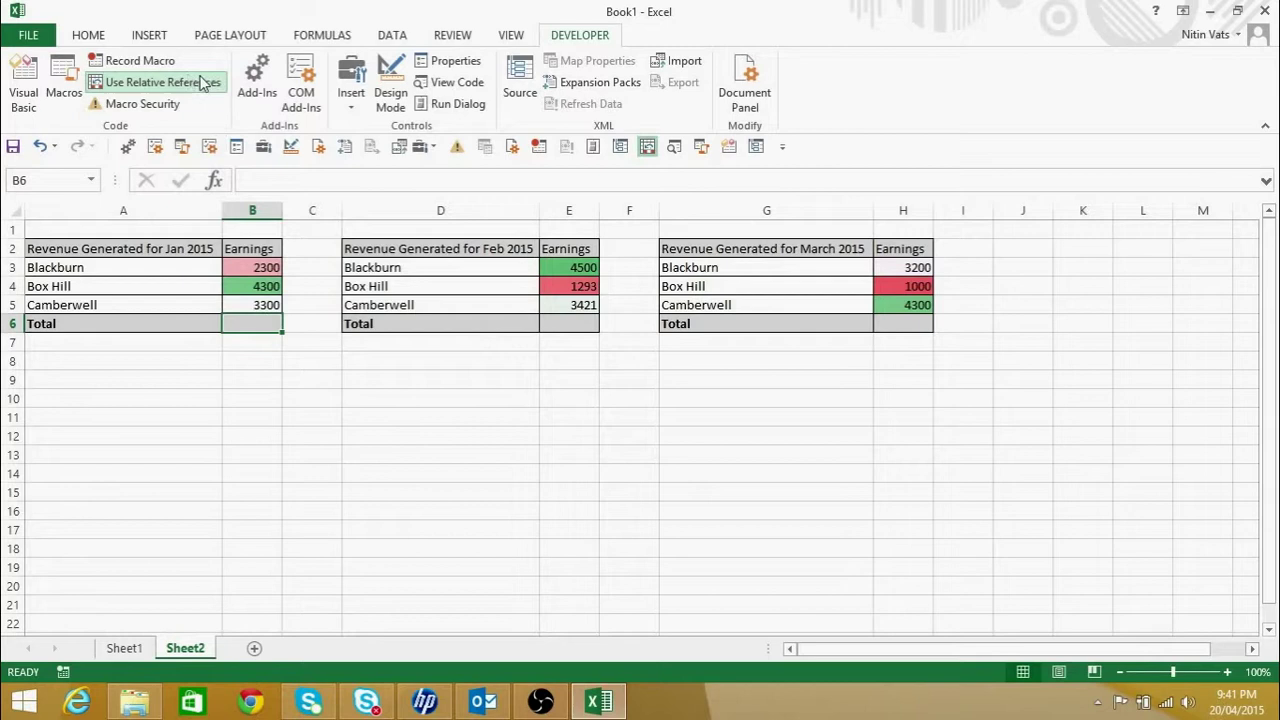
# Fill Record Macro with name Calculating_Sum, shortcut Ctrl+i and description 'Relative Reference'.
pyautogui.click(150, 63)
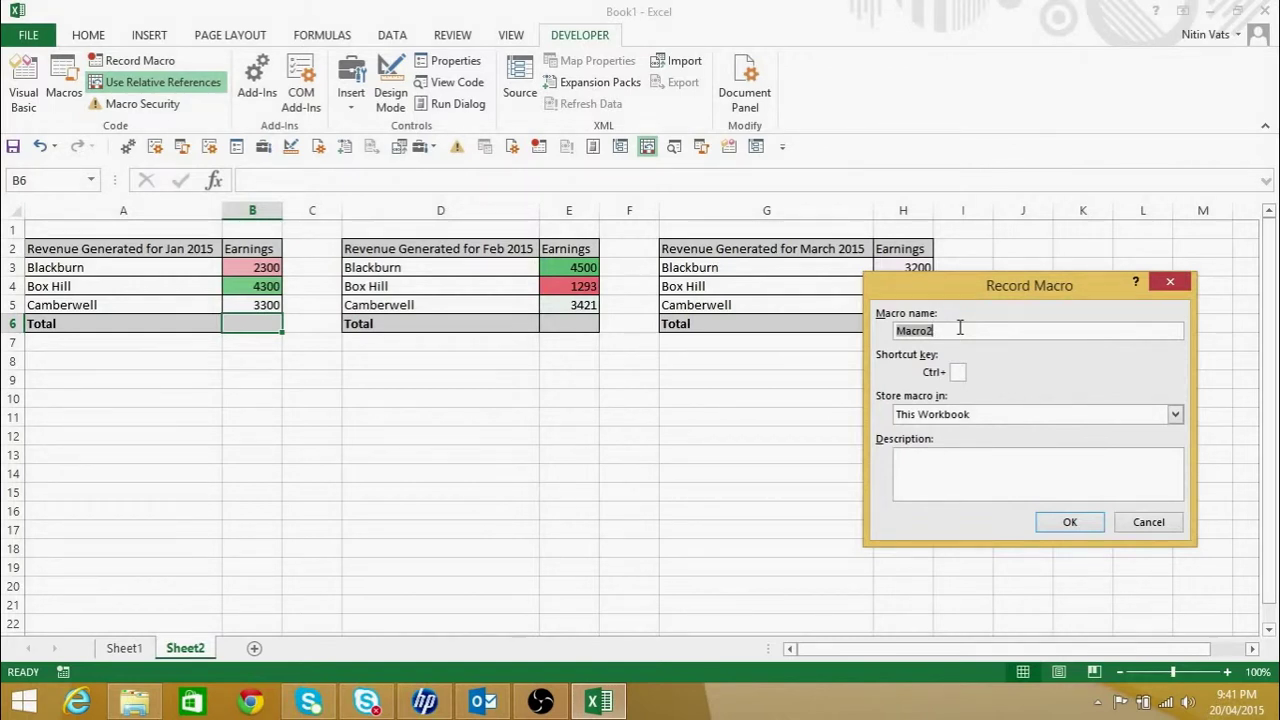
pyautogui.write('Total')
pyautogui.press('BackSpace')
pyautogui.press('BackSpace')
pyautogui.press('BackSpace')
pyautogui.press('BackSpace')
pyautogui.press('BackSpace')
pyautogui.write('Calculating')
pyautogui.click(958, 371)
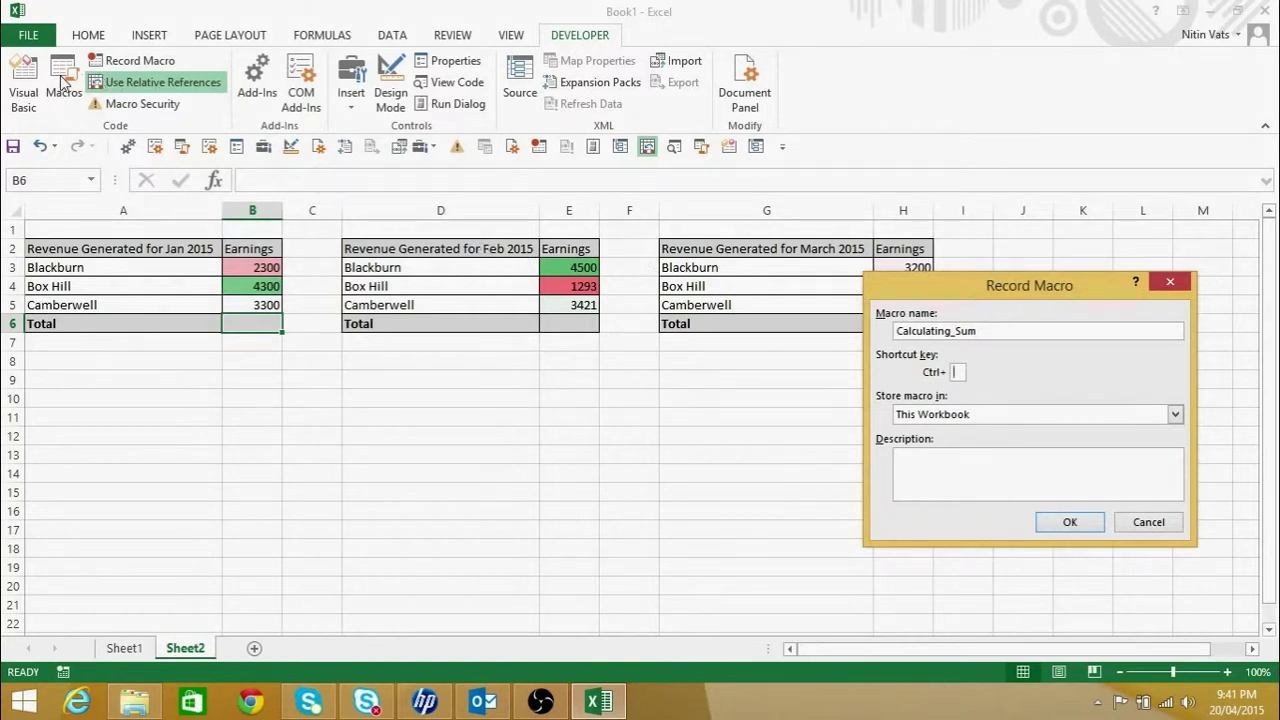
pyautogui.moveTo(1005, 331); pyautogui.dragTo(881, 331)
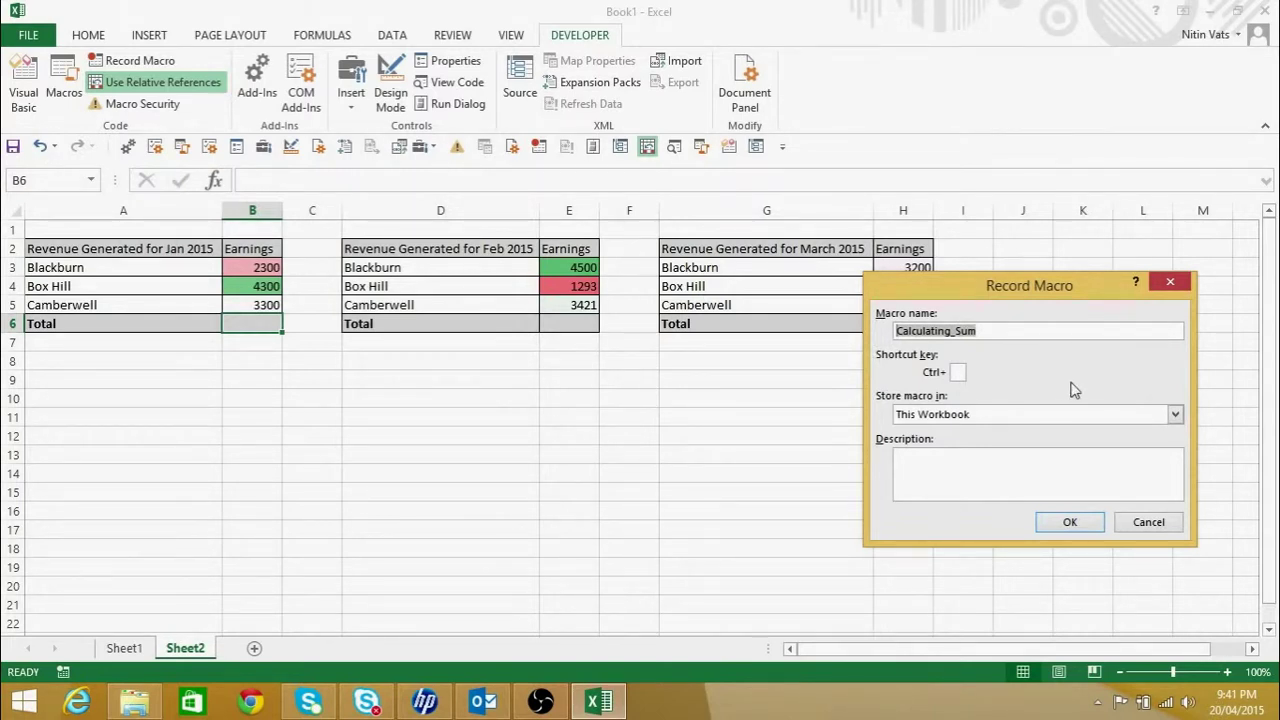
pyautogui.click(960, 372)
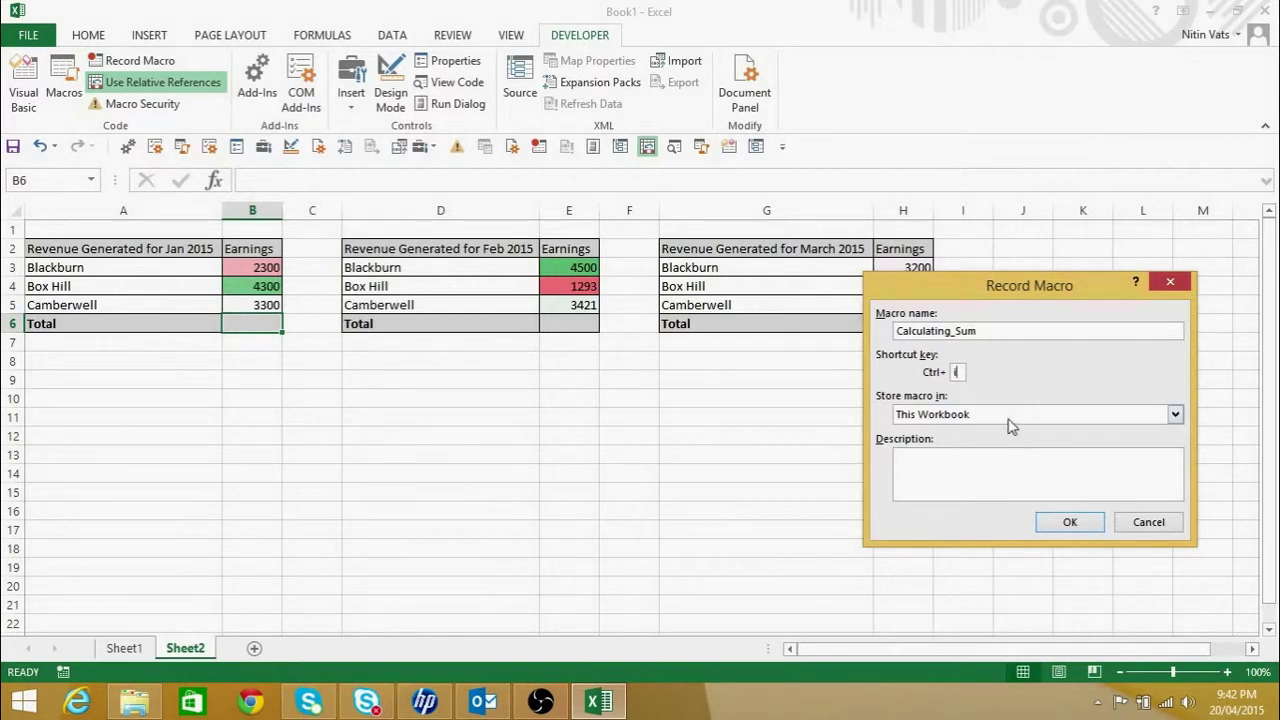
pyautogui.click(980, 470)
pyautogui.write('Relative Refe')
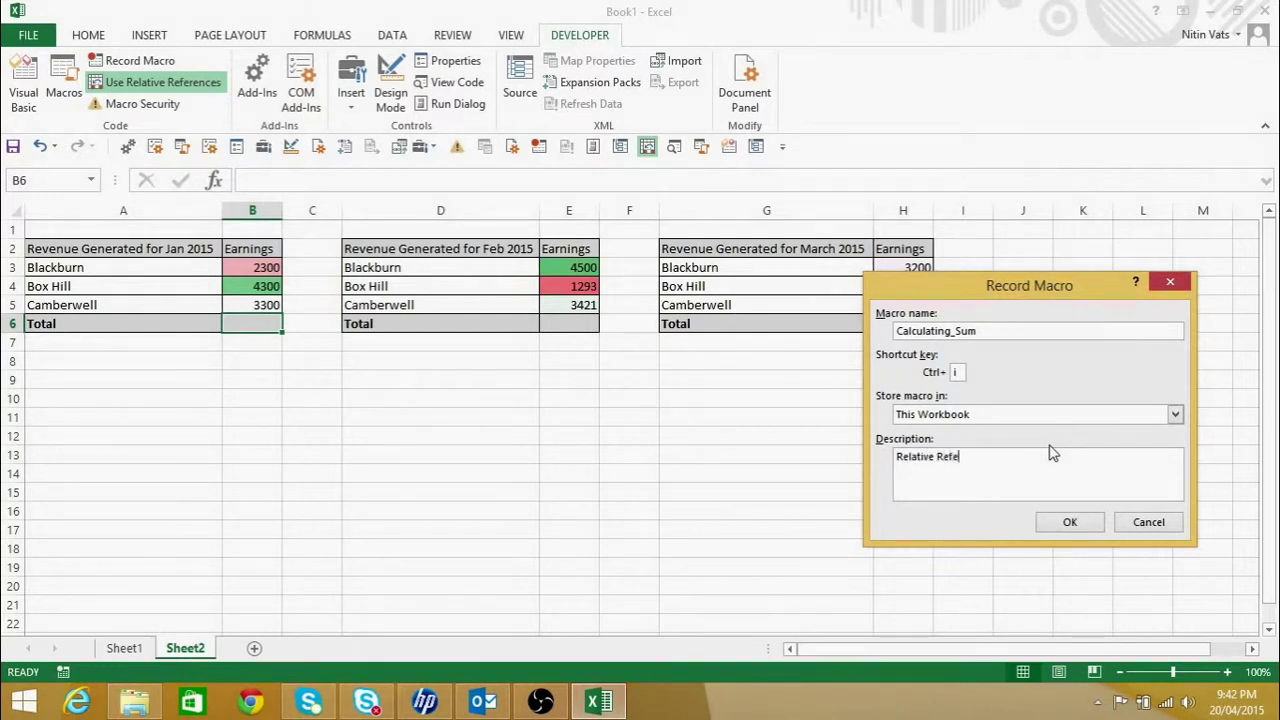
pyautogui.write('rence')
# Start recording, begin the formula =B3+ in B6, then cancel it with Esc.
pyautogui.click(1068, 522)
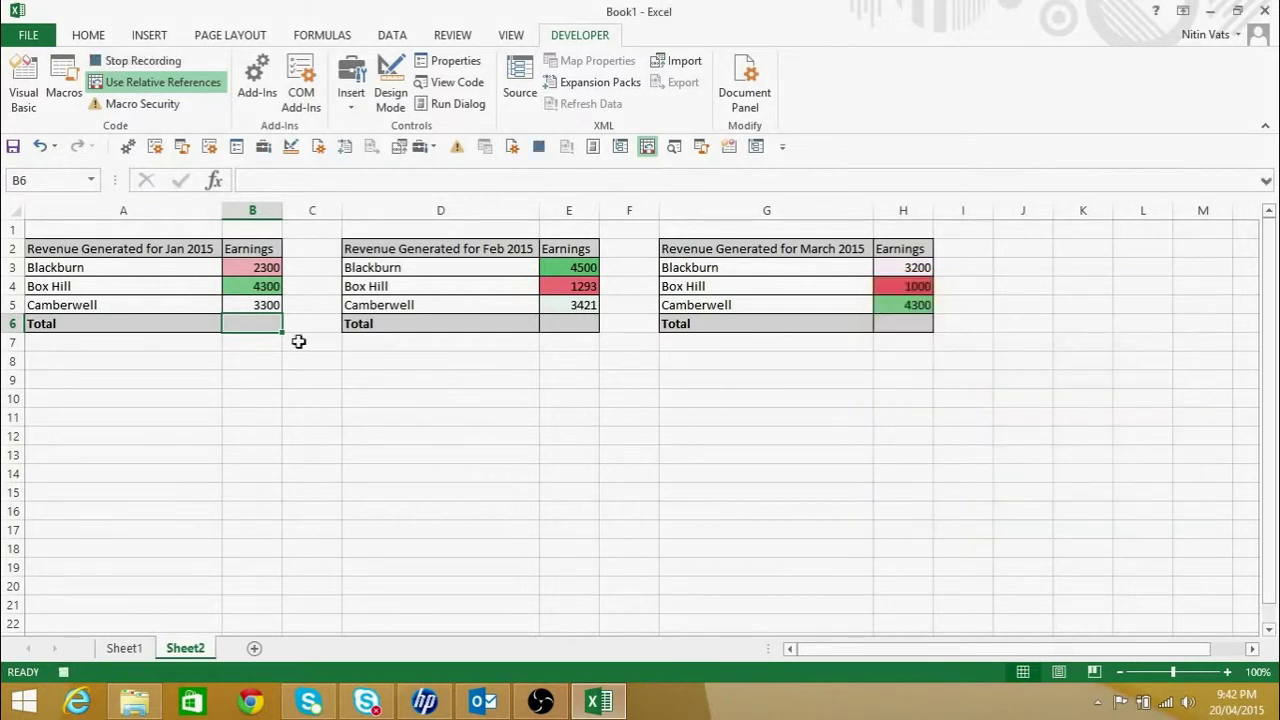
pyautogui.write('=')
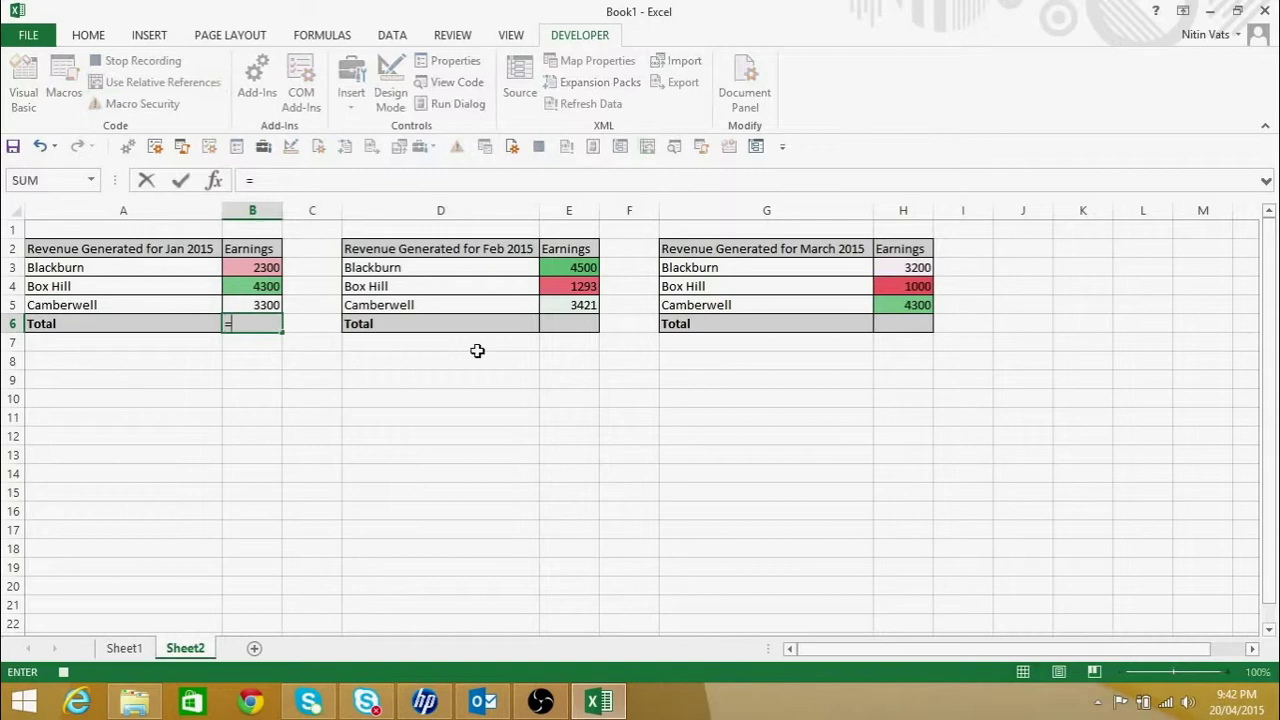
pyautogui.scroll(-1, 303, 303)
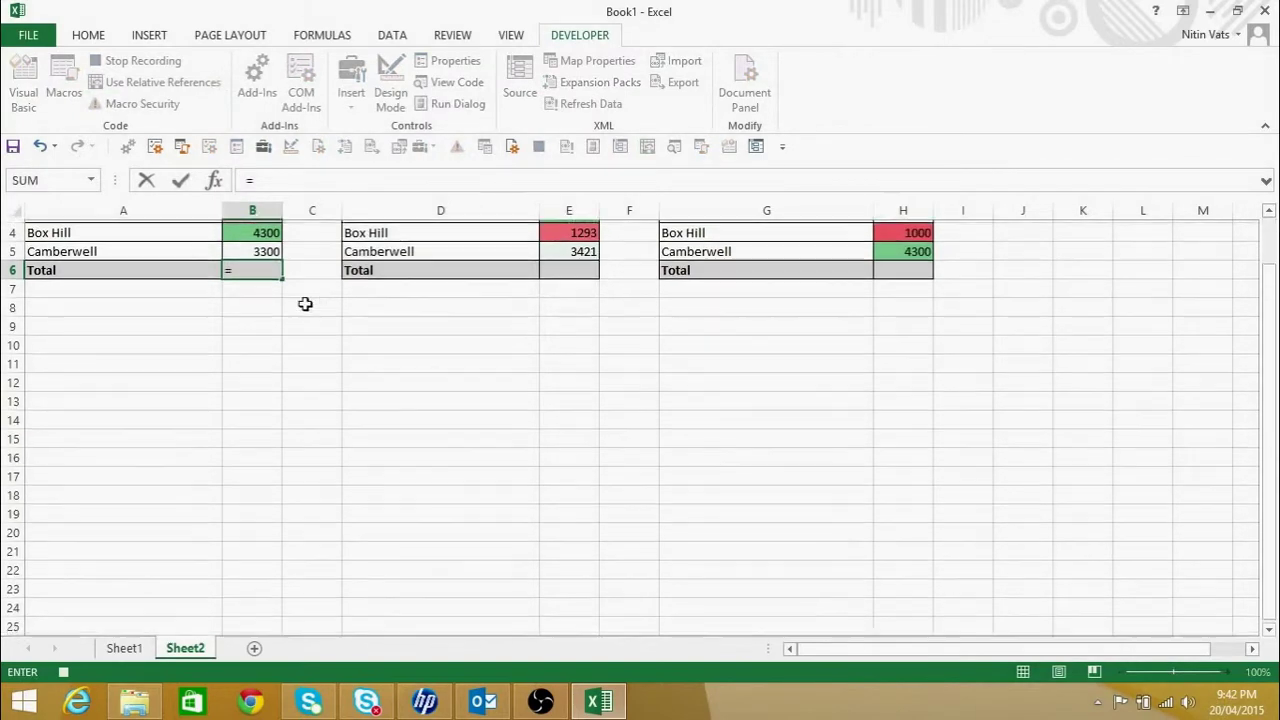
pyautogui.scroll(1, 266, 386)
pyautogui.click(253, 265)
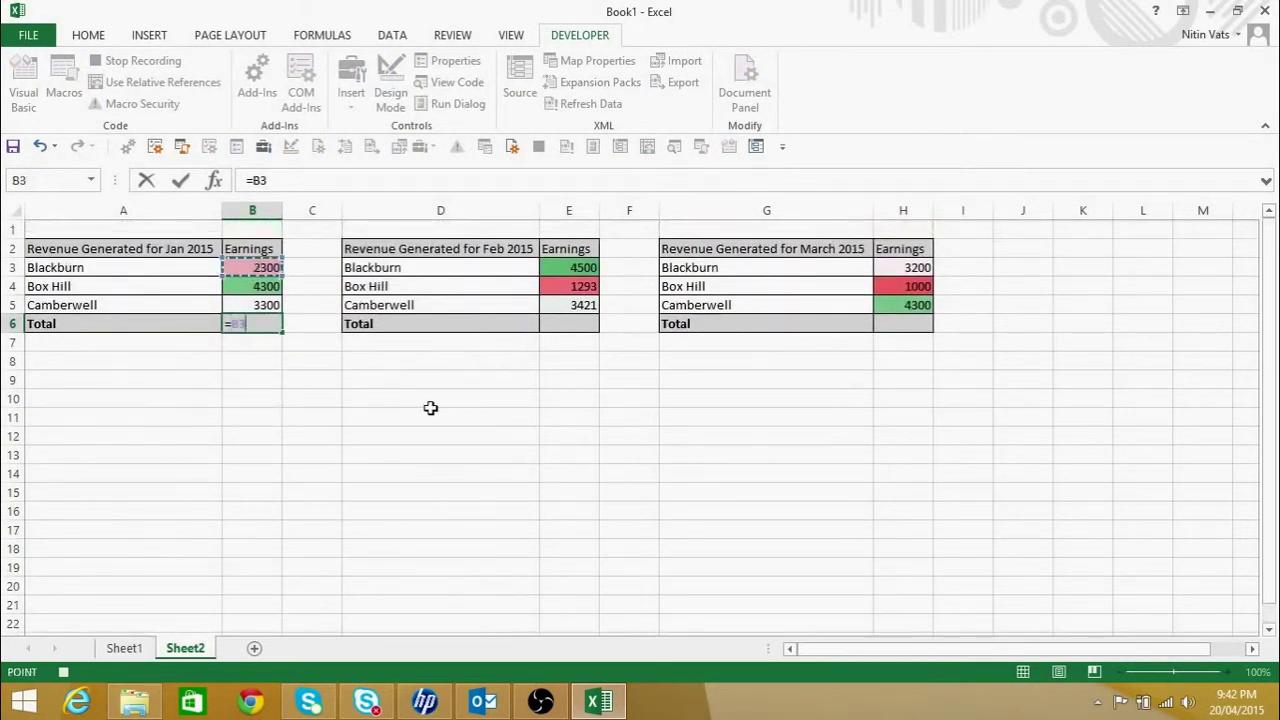
pyautogui.write('+')
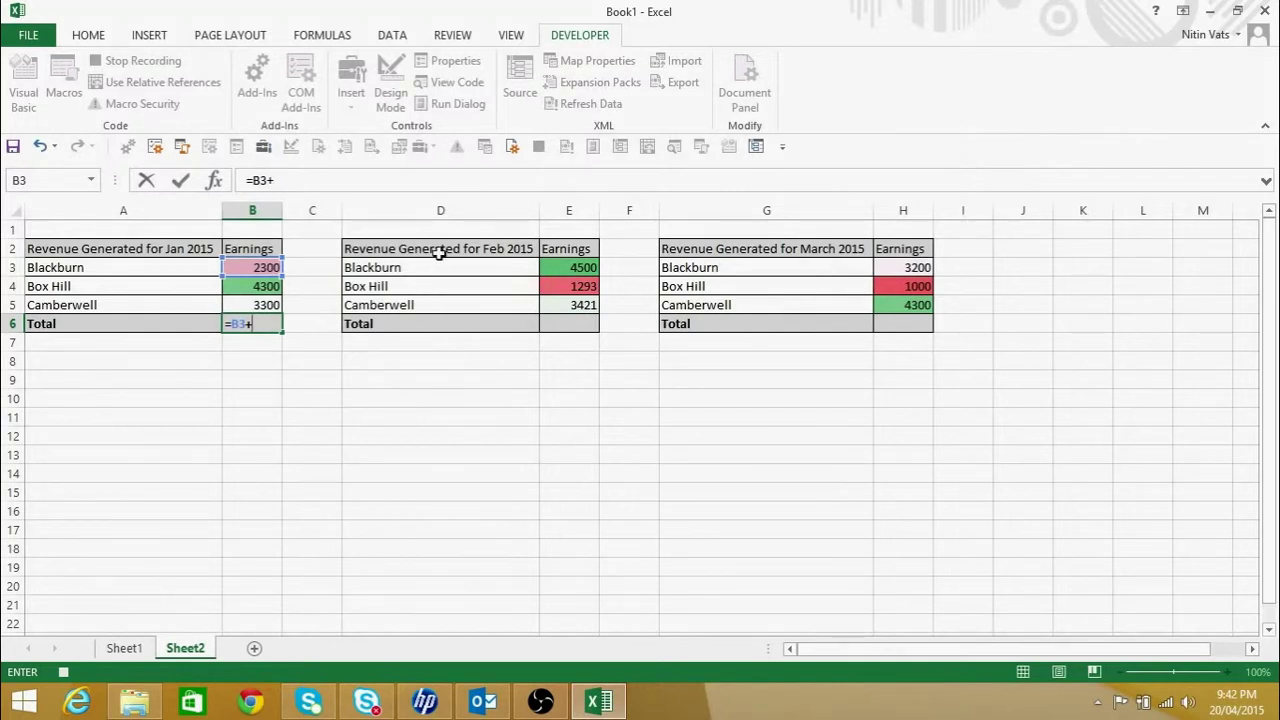
pyautogui.moveTo(443, 251); pyautogui.dragTo(572, 328)
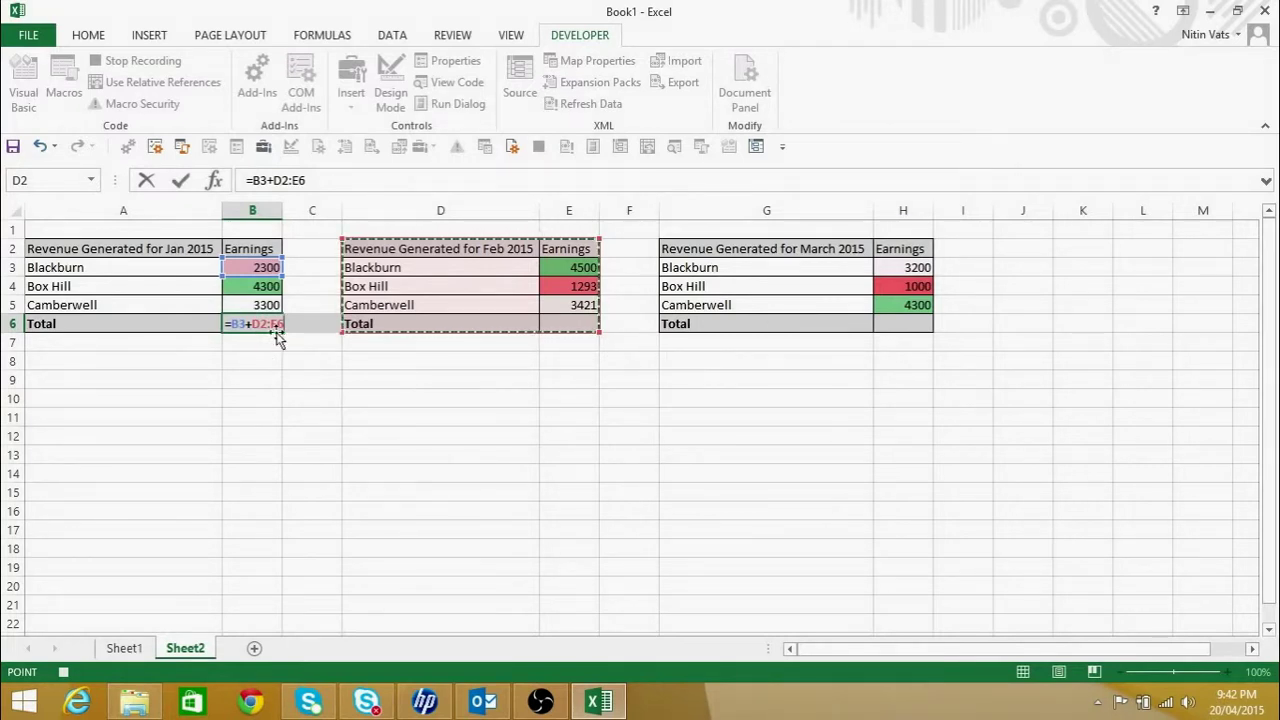
pyautogui.press('F2')
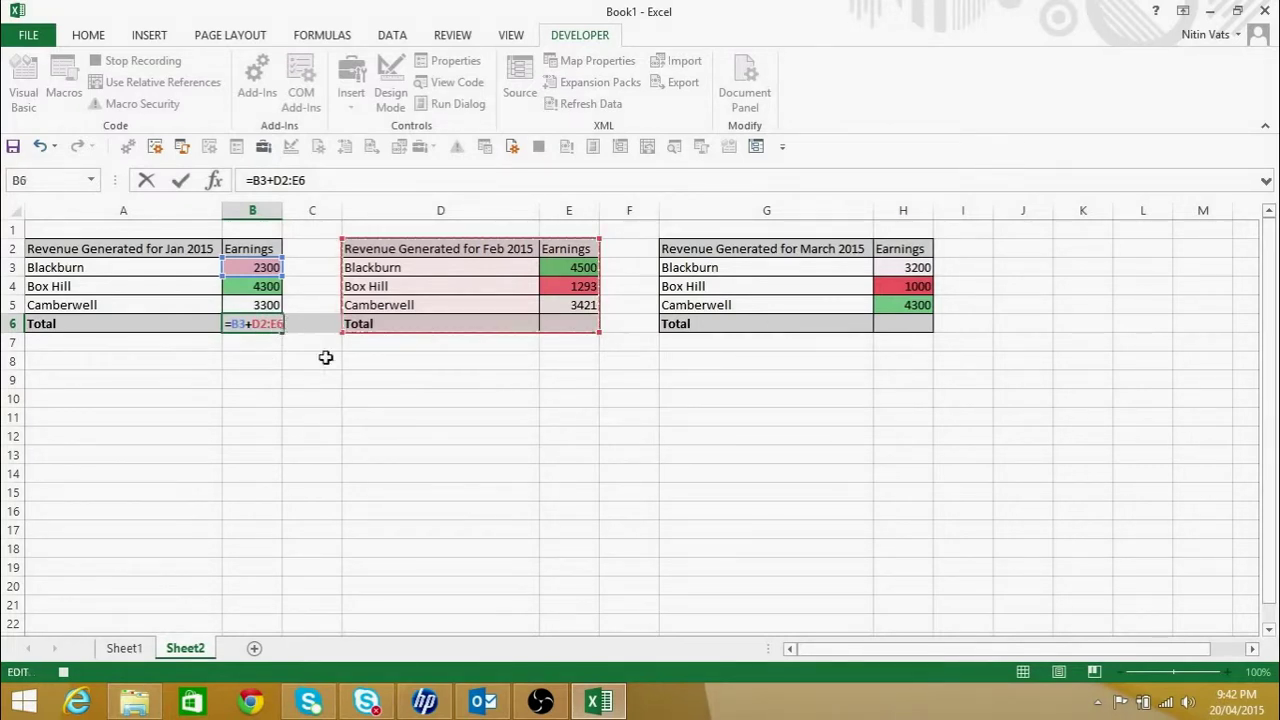
pyautogui.press('Escape')
# Stop the macro recording and return to the empty Jan Total cell B6.
pyautogui.click(302, 416)
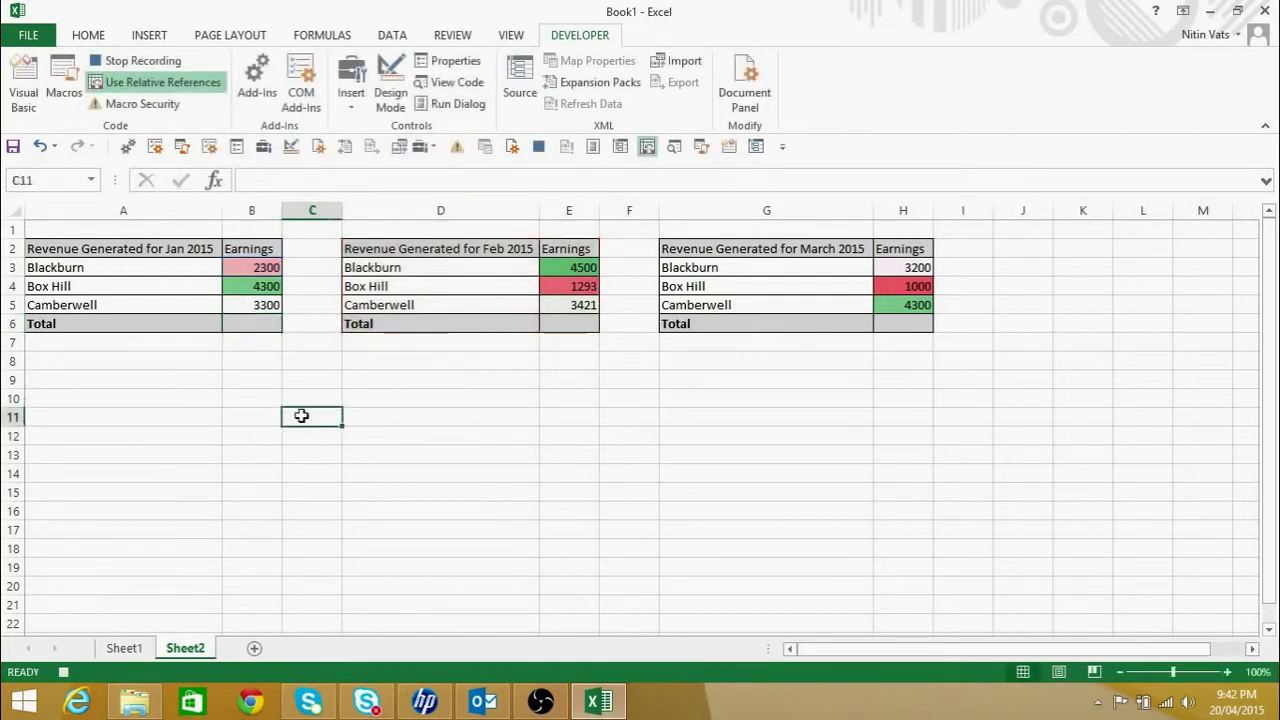
pyautogui.click(63, 672)
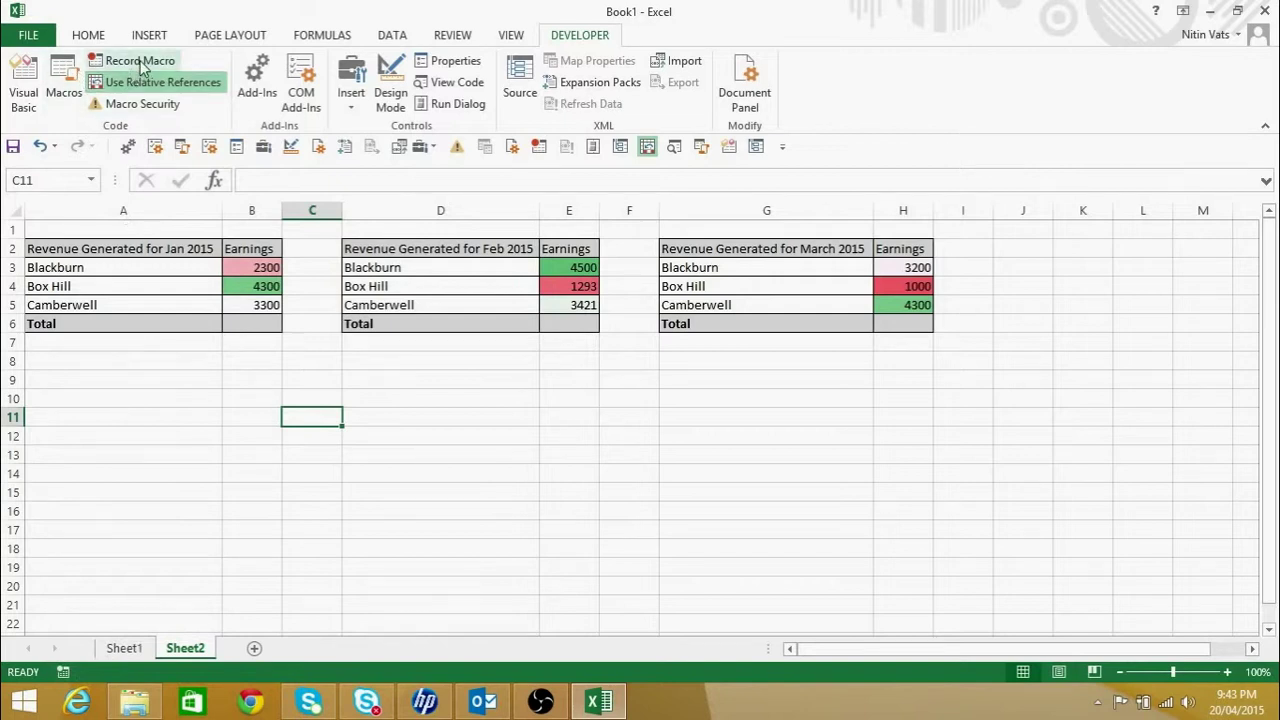
pyautogui.moveTo(446, 256); pyautogui.dragTo(571, 326)
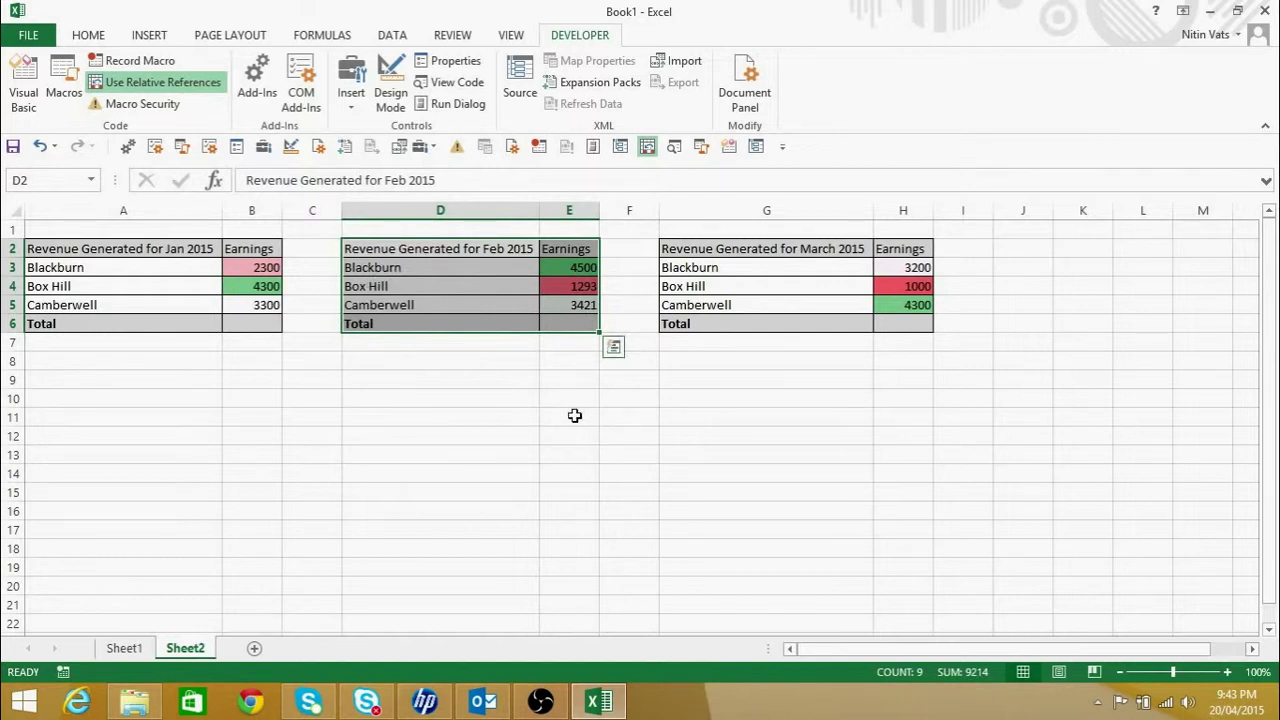
pyautogui.click(267, 366)
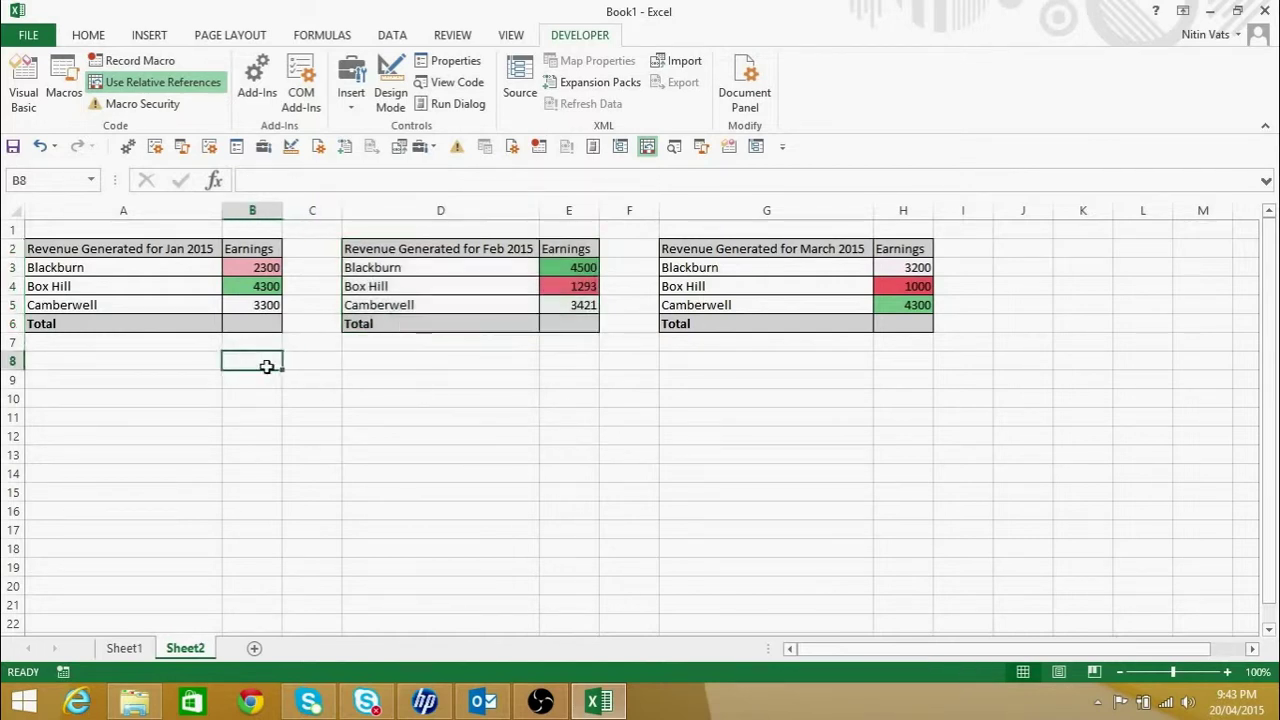
pyautogui.click(199, 366)
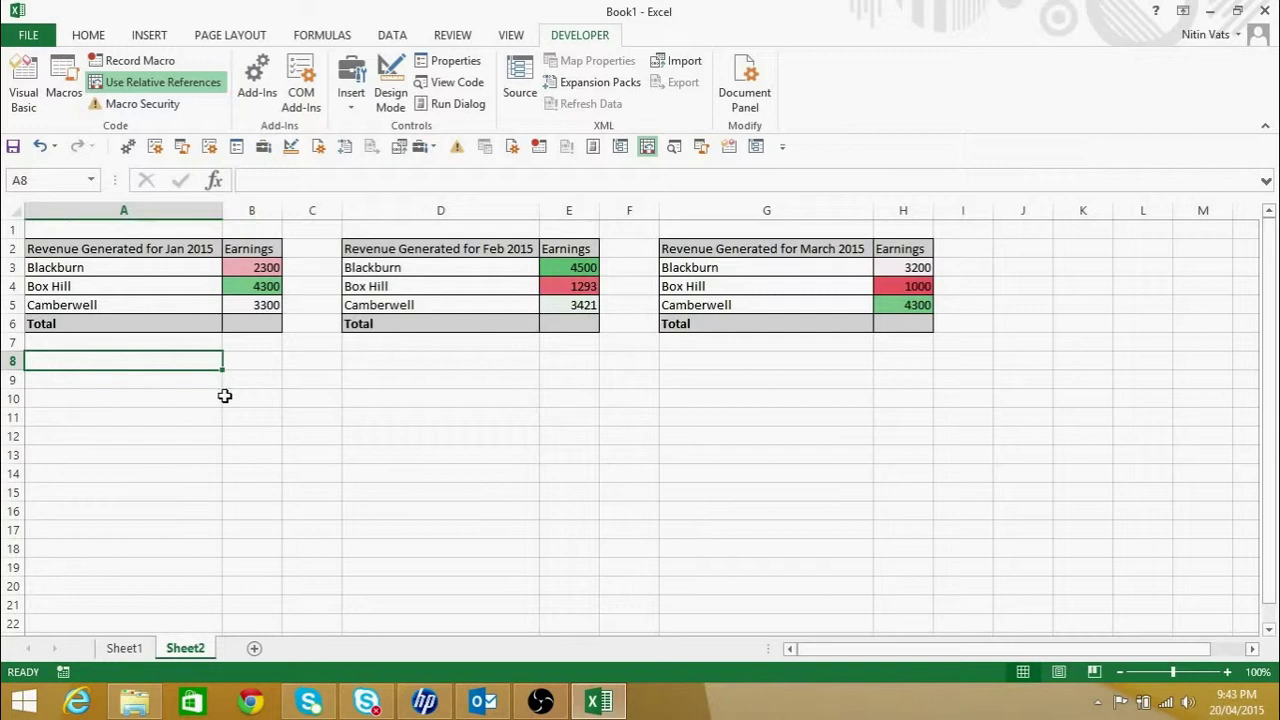
pyautogui.click(251, 323)
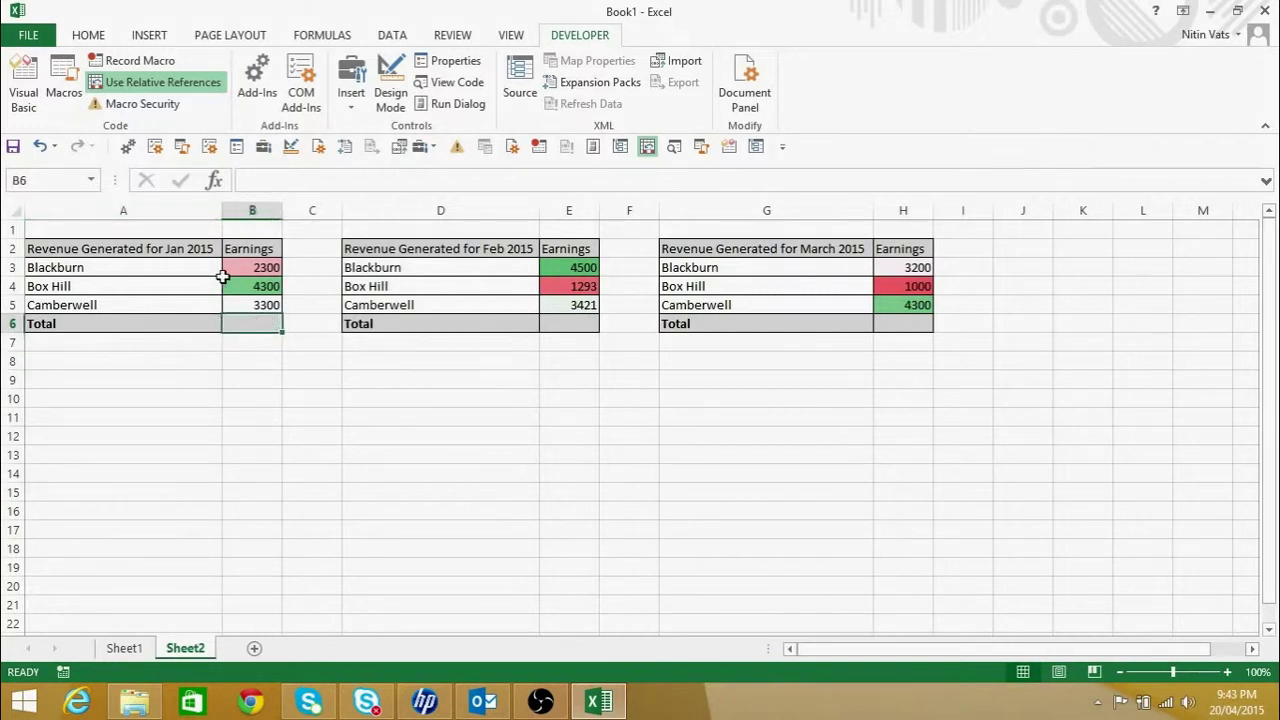
# Record a new macro named Calculate with shortcut Ctrl+y and description 'Calculating earnings'.
pyautogui.click(160, 66)
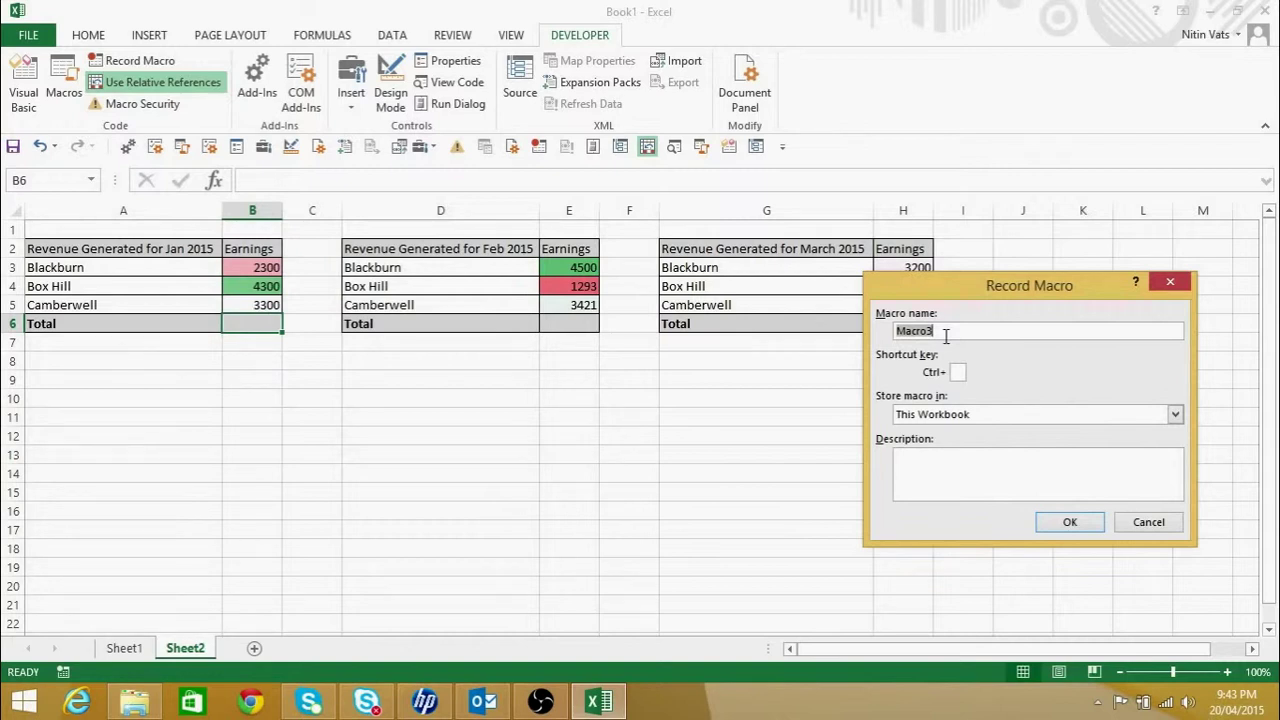
pyautogui.write('Calculate')
pyautogui.click(957, 372)
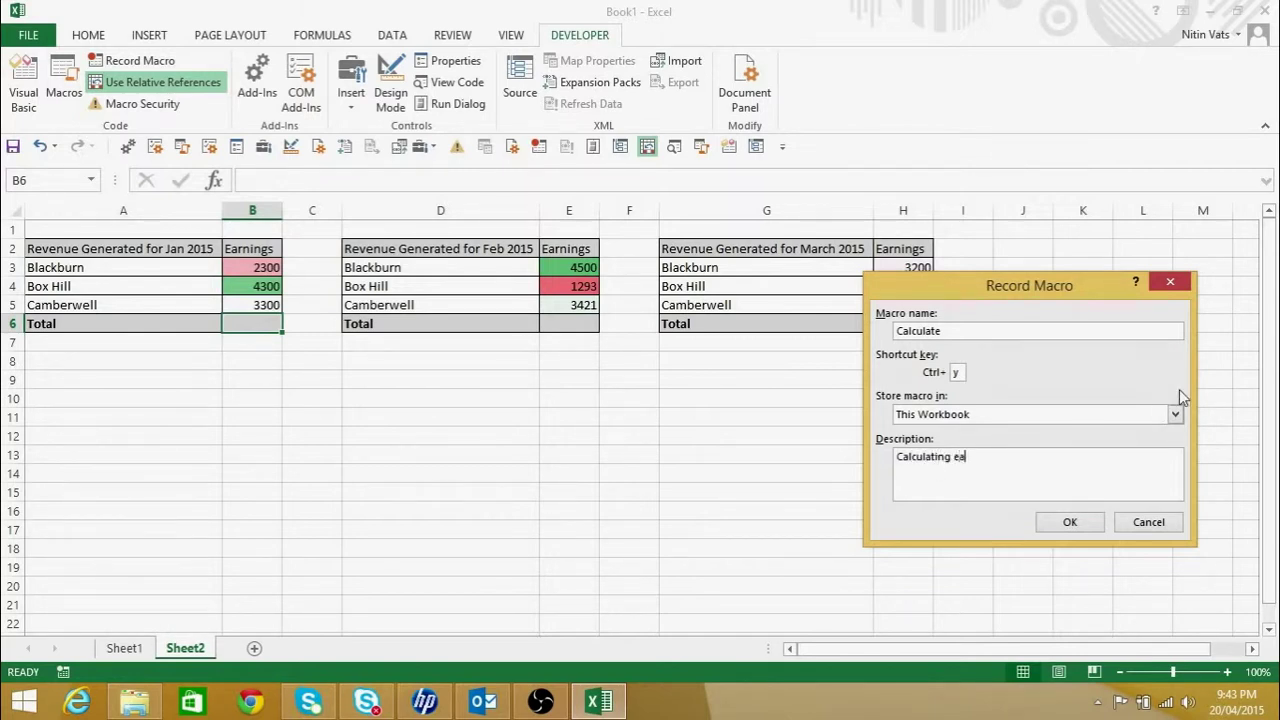
pyautogui.write('ings')
pyautogui.click(1070, 522)
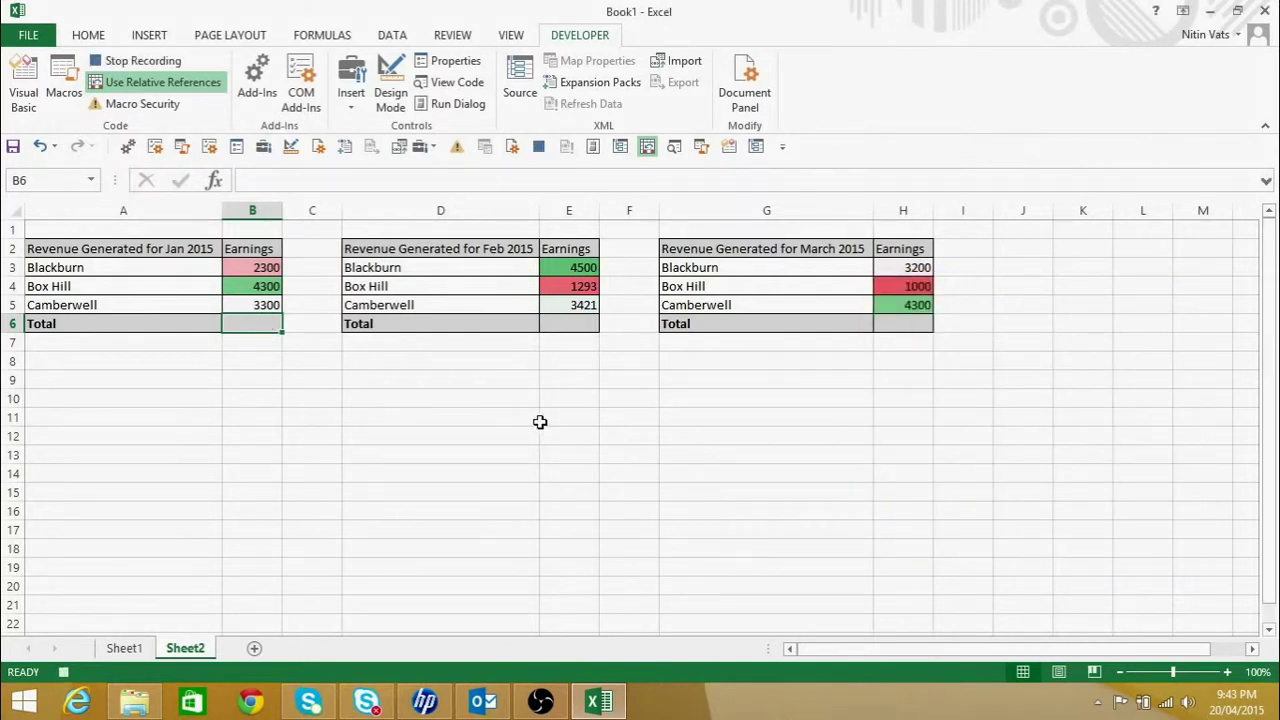
# Enter =B3+B4+B5 in B6 so the Jan Total shows 9900, then stop recording.
pyautogui.write('=')
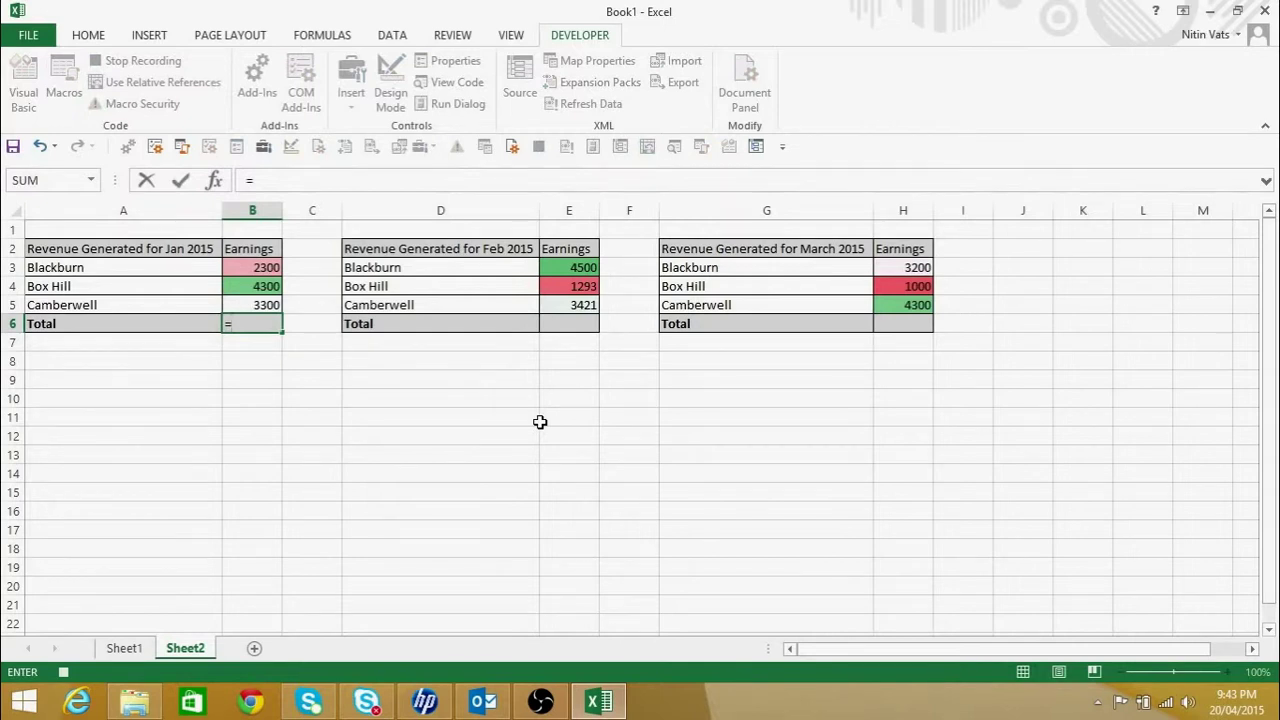
pyautogui.write('B')
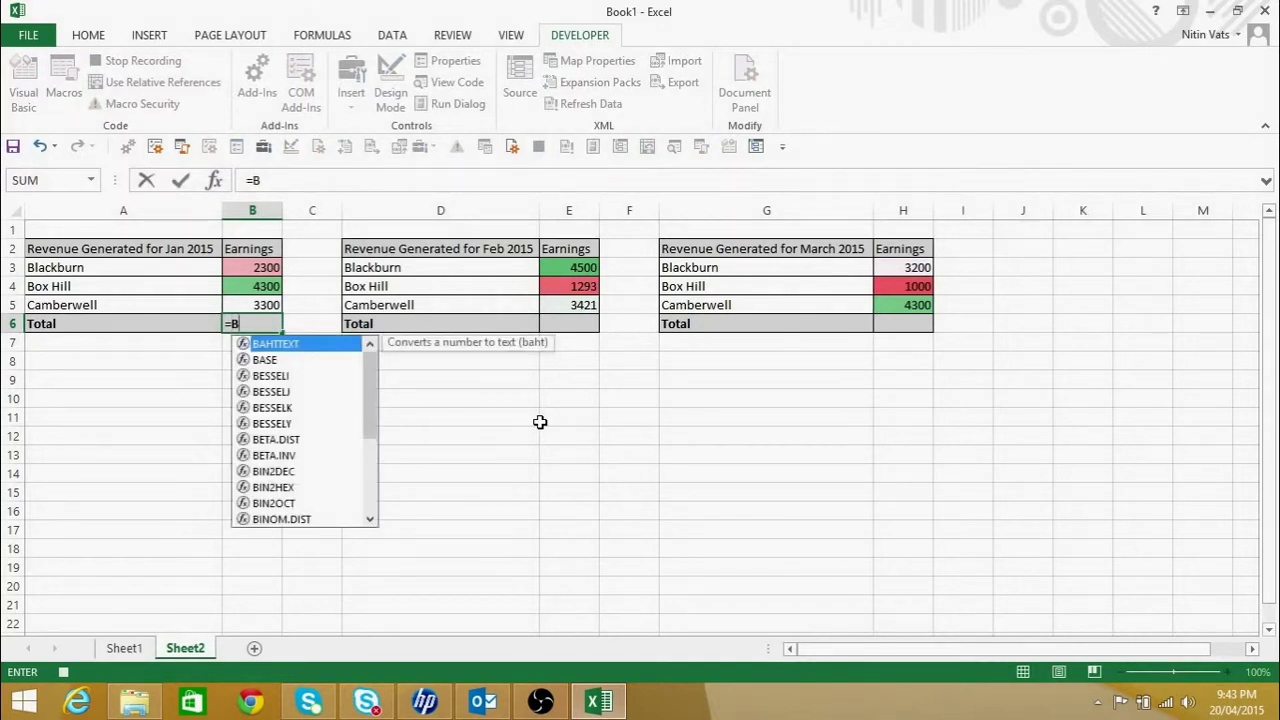
pyautogui.write('3+B')
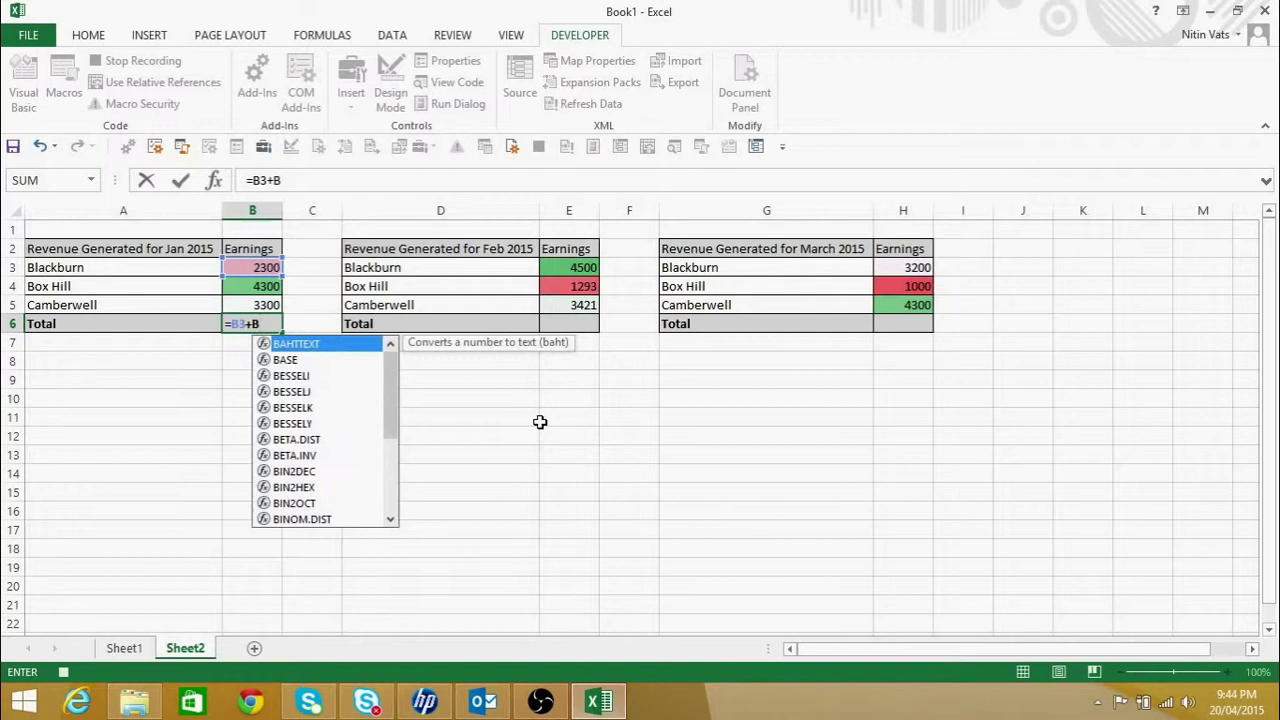
pyautogui.write('4+B5')
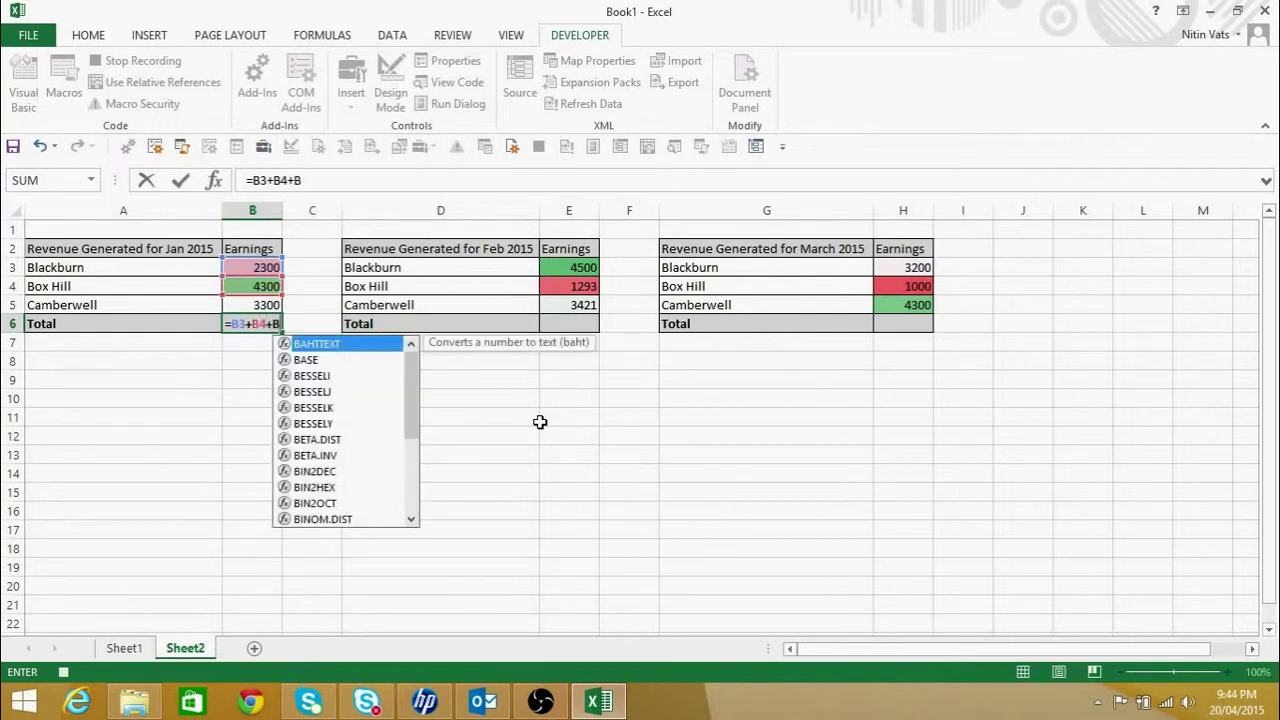
pyautogui.press('Return')
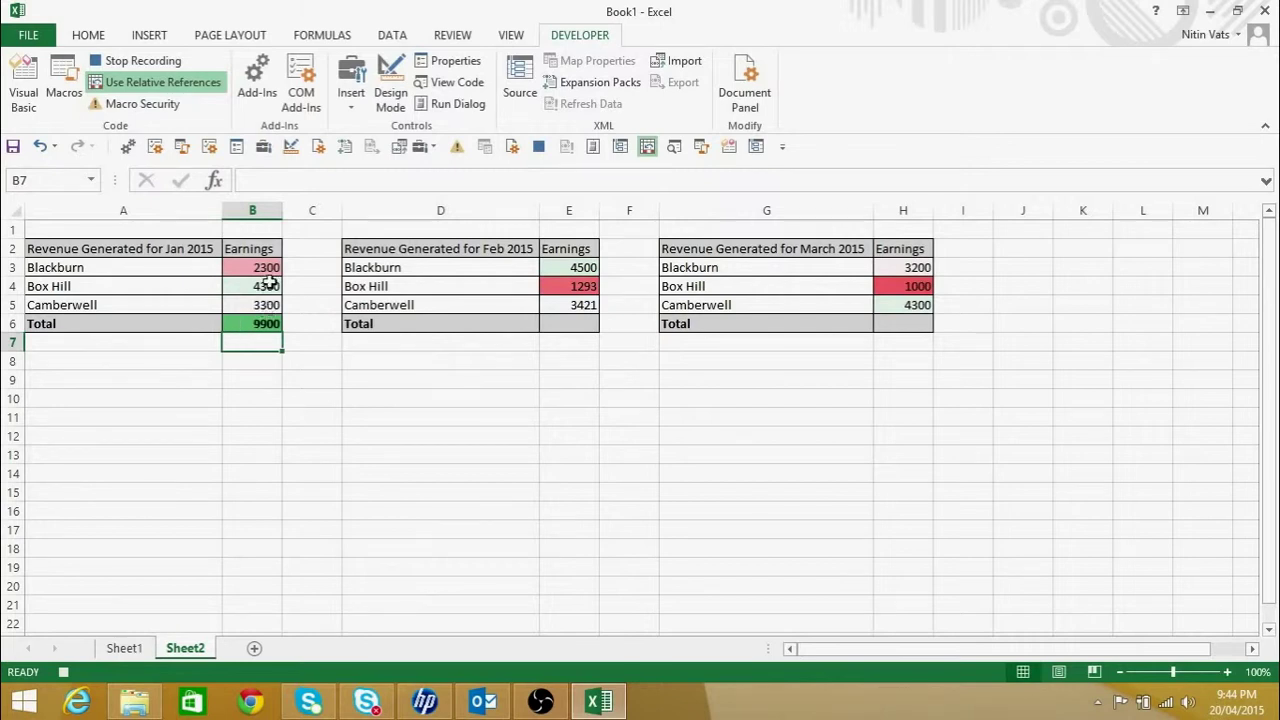
pyautogui.moveTo(265, 269); pyautogui.dragTo(268, 305)
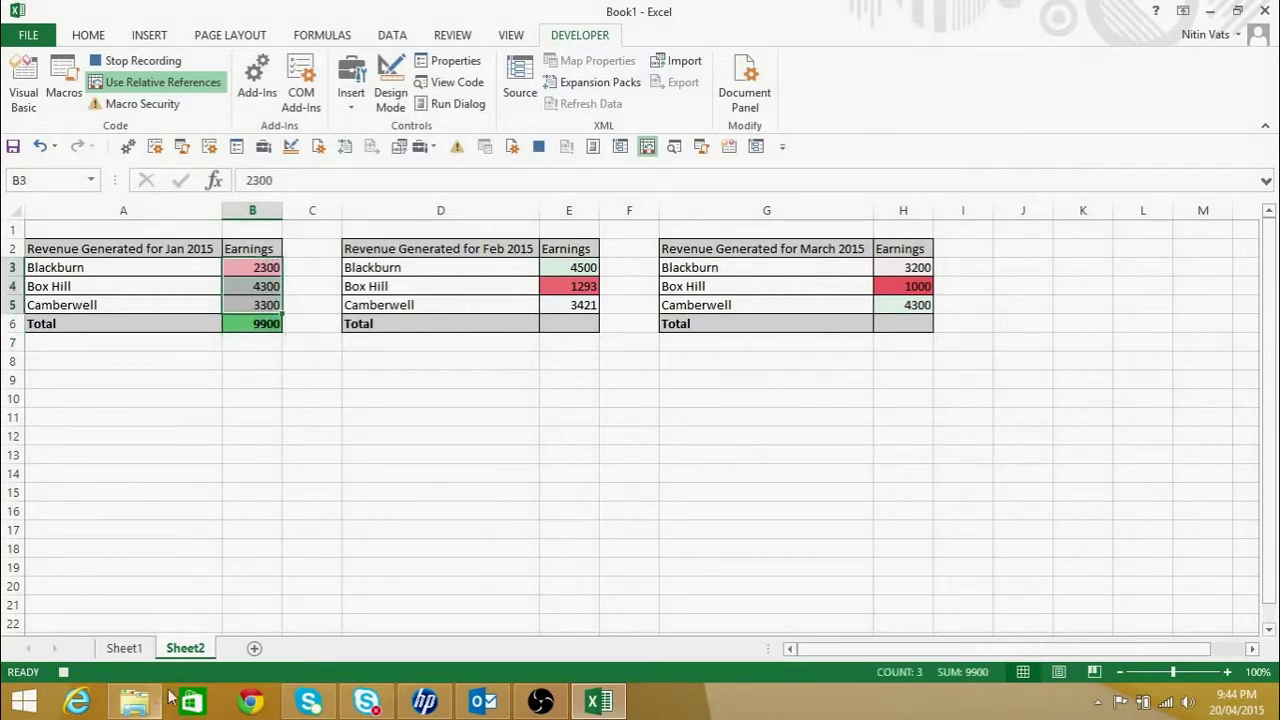
pyautogui.click(63, 673)
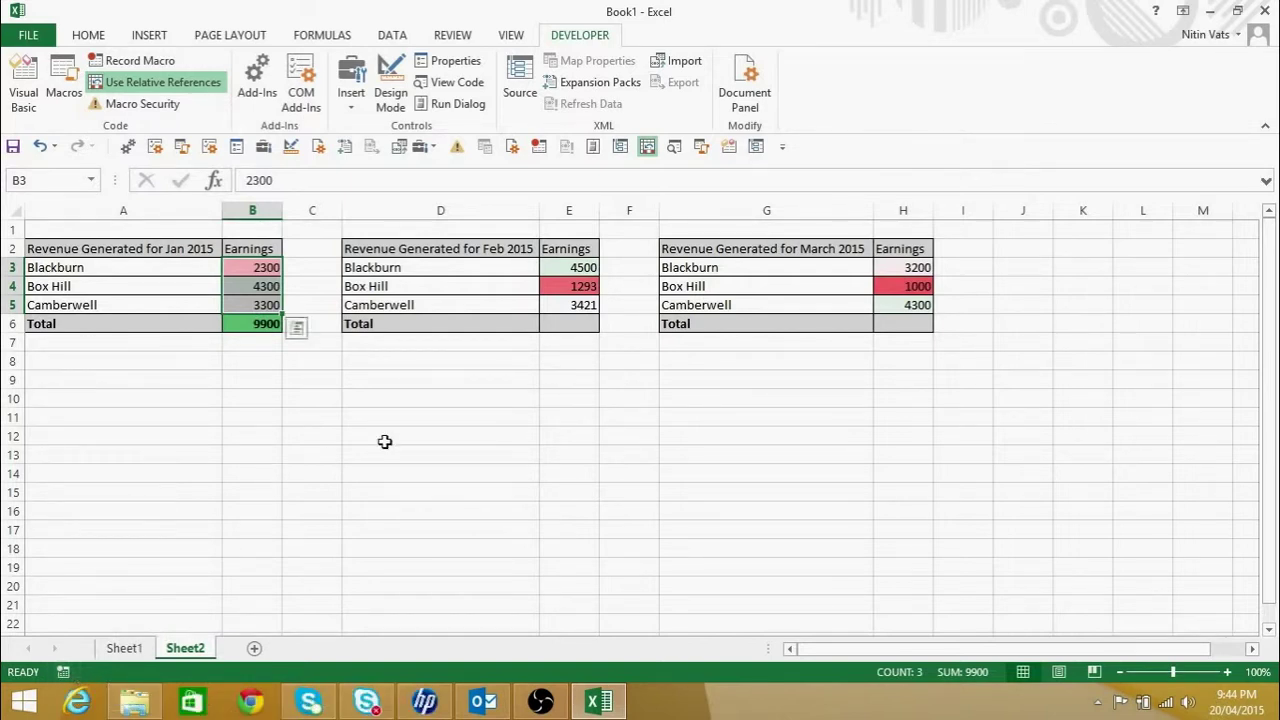
# Select the Feb Total cell E6 and open the Macro dialog with Calculate chosen.
pyautogui.click(571, 325)
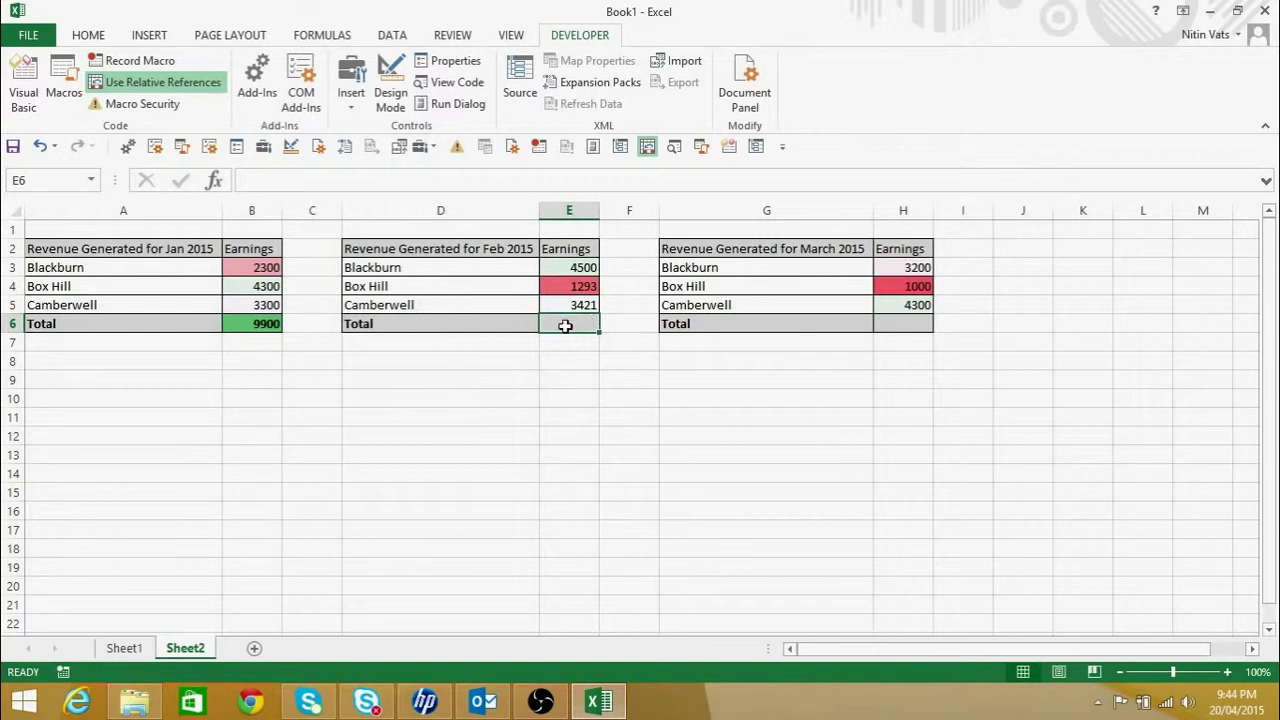
pyautogui.click(469, 327)
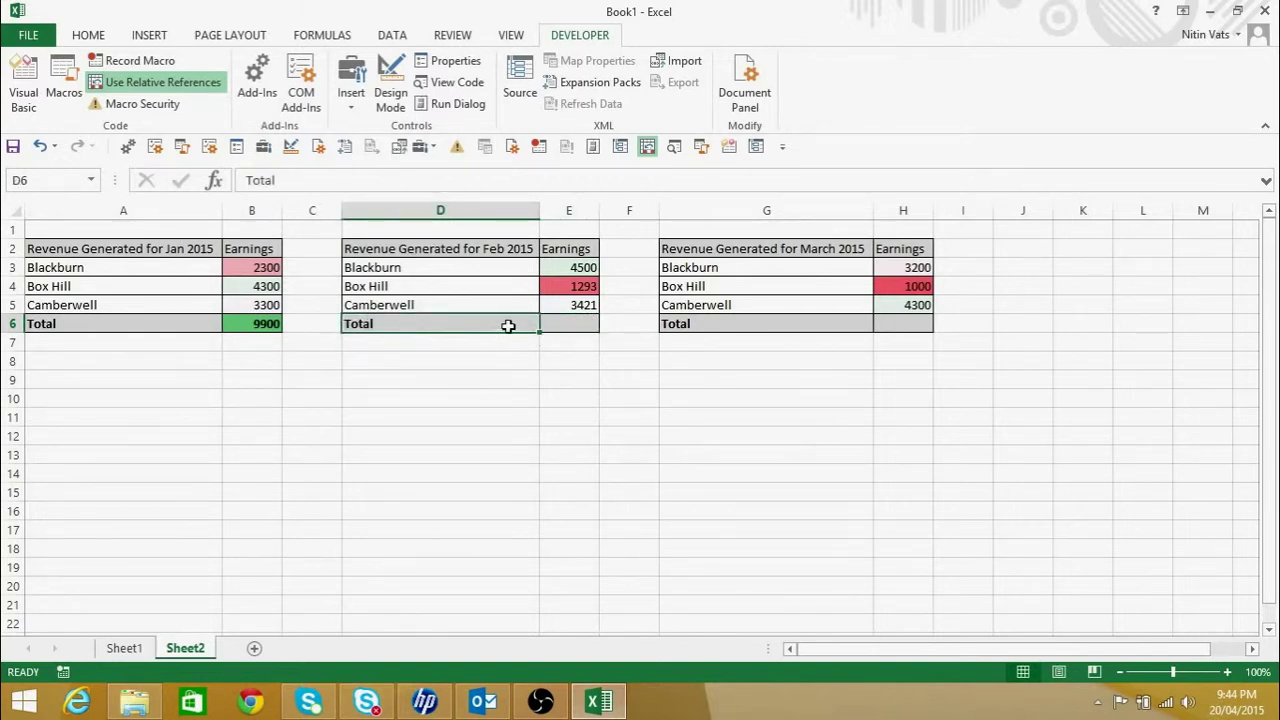
pyautogui.click(508, 249)
pyautogui.click(576, 321)
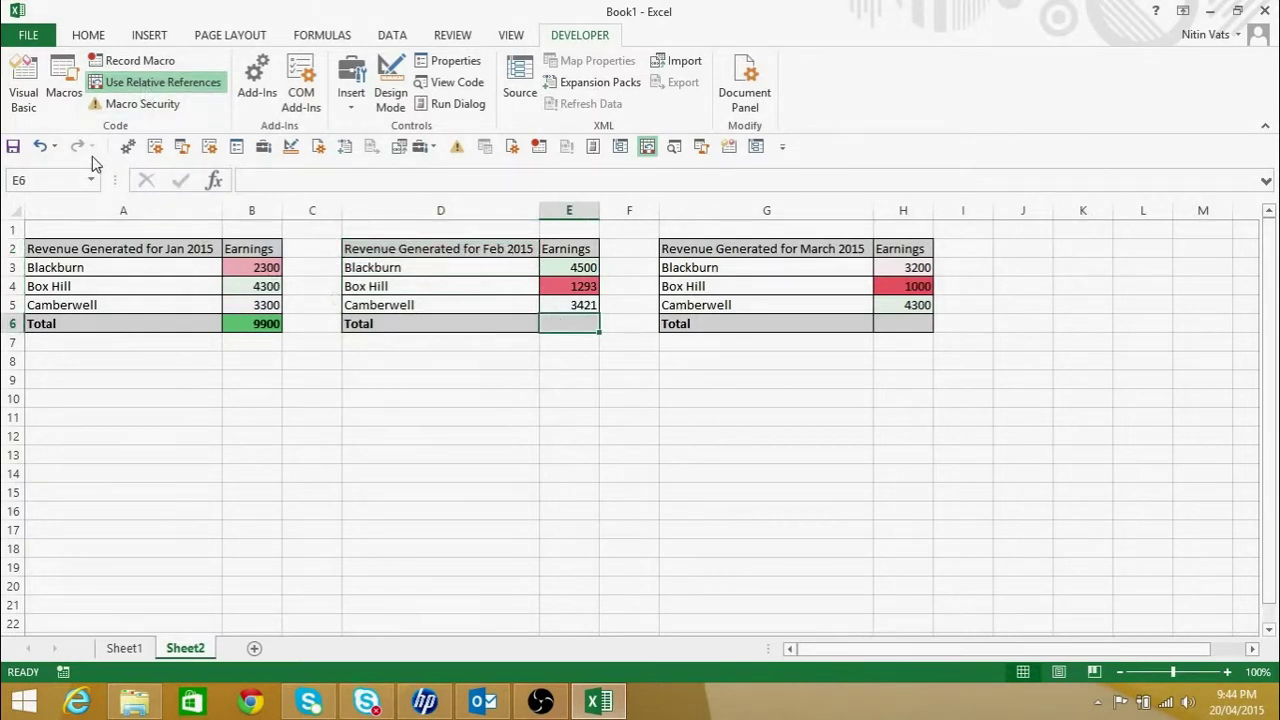
pyautogui.click(62, 80)
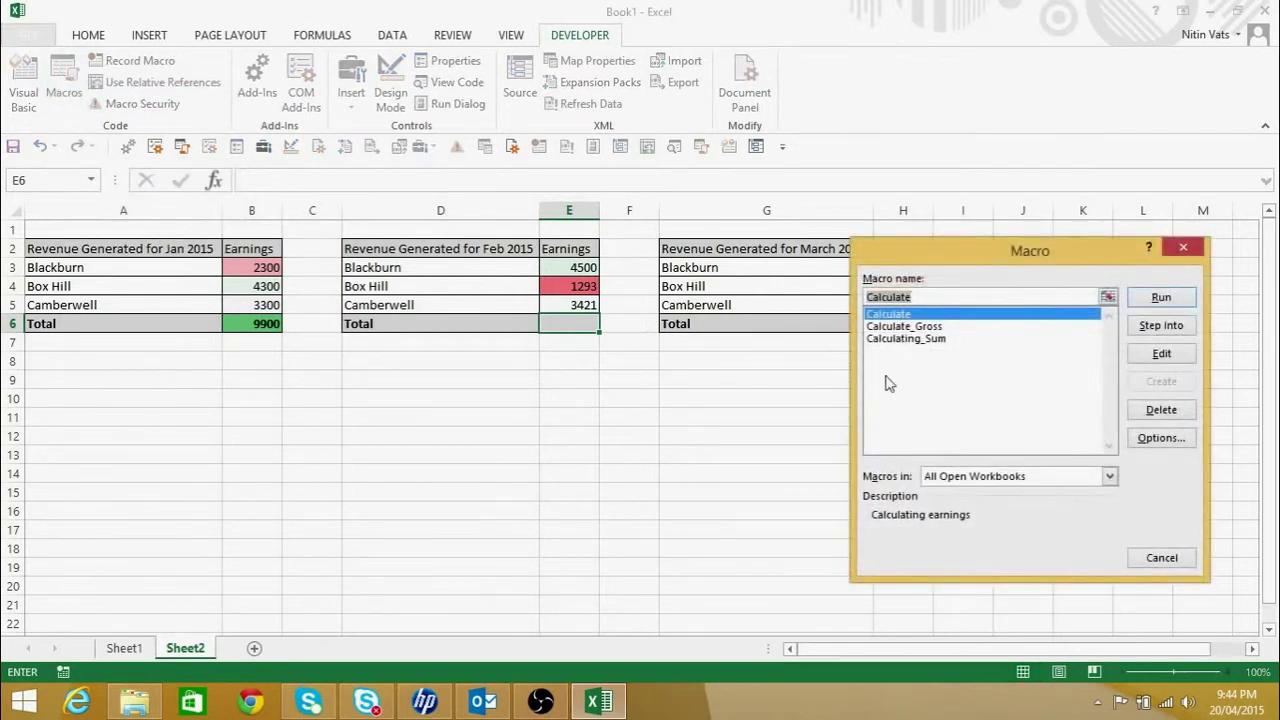
pyautogui.click(924, 330)
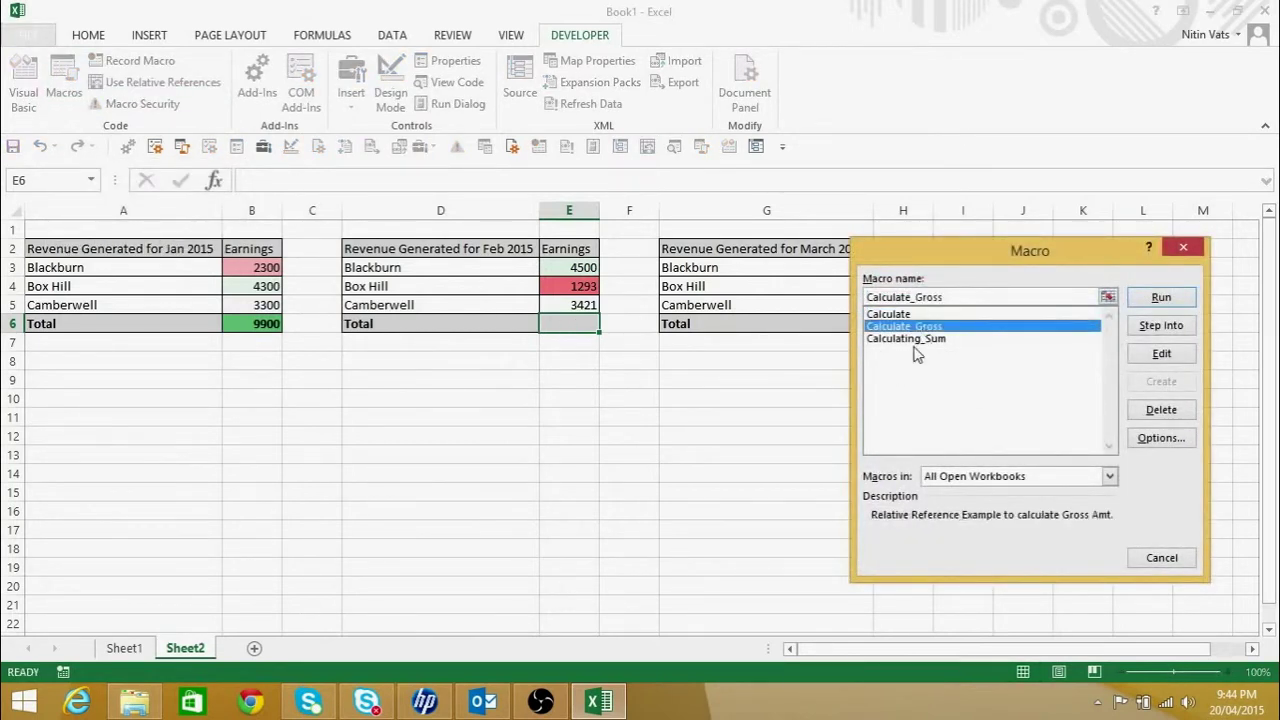
pyautogui.click(920, 316)
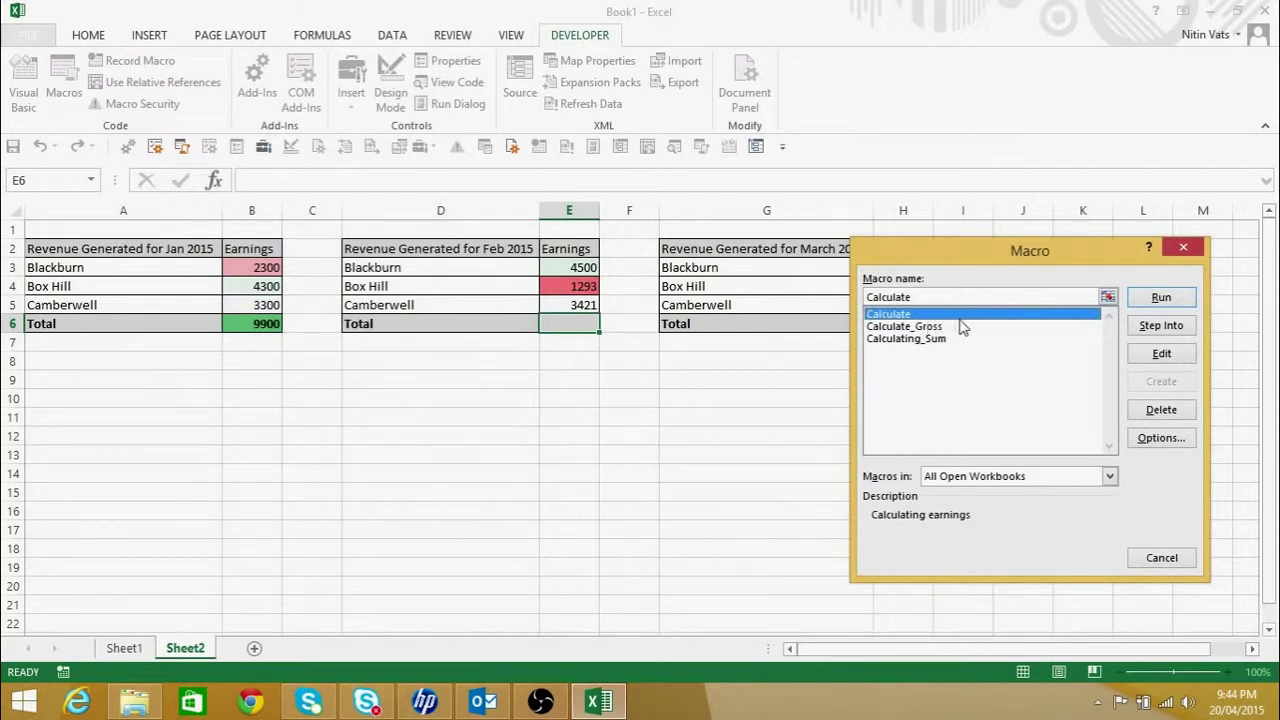
# Run Calculate for the Feb Total (9214), then apply it to H6 by shortcut, giving 8500.
pyautogui.click(1160, 299)
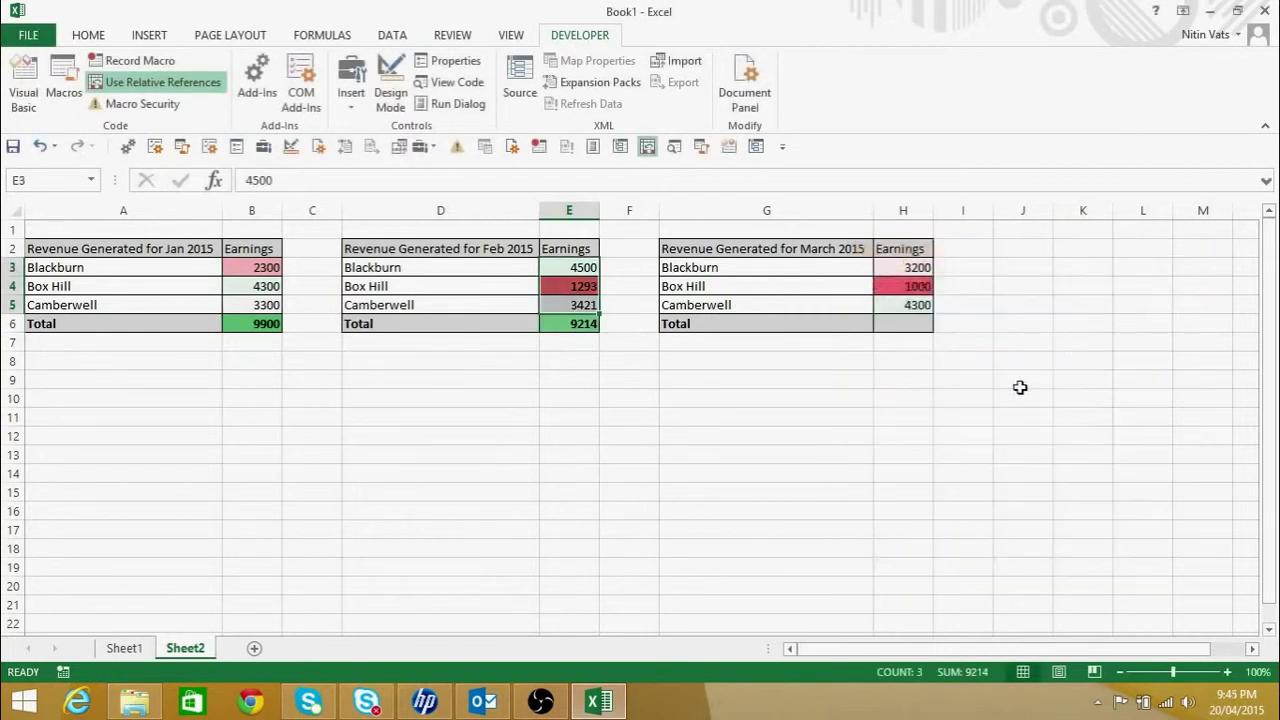
pyautogui.click(580, 323)
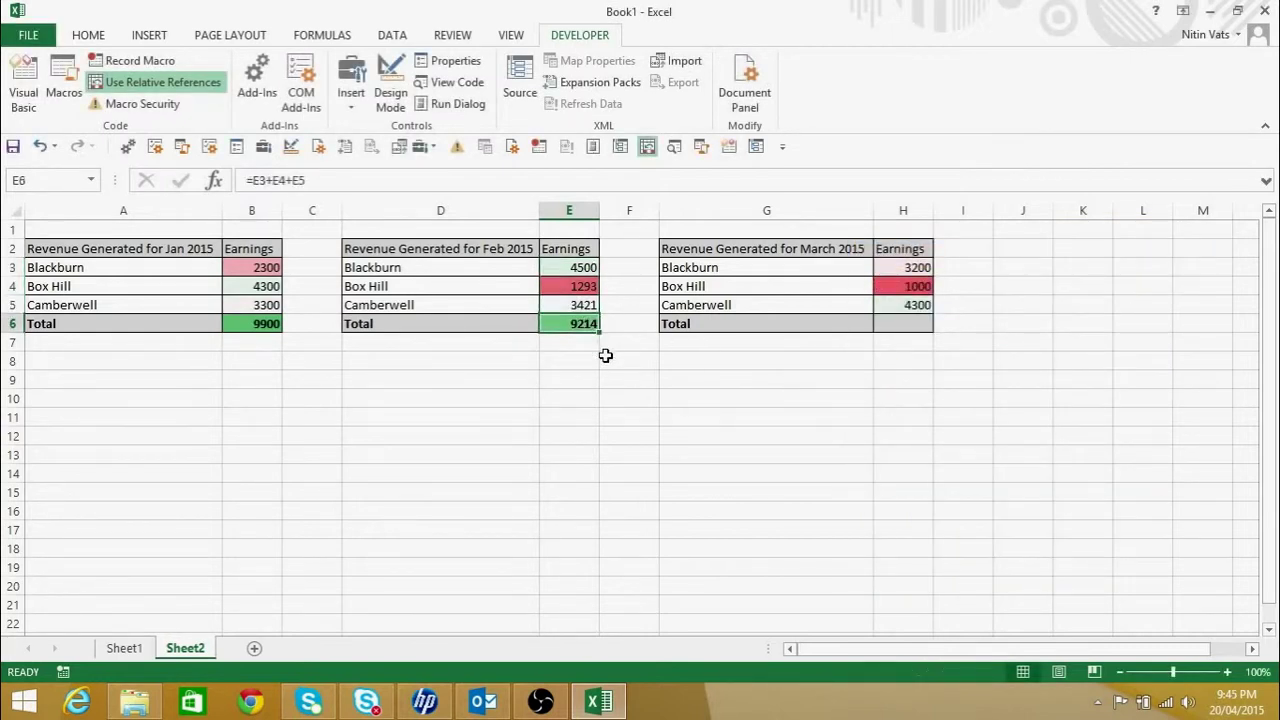
pyautogui.click(922, 323)
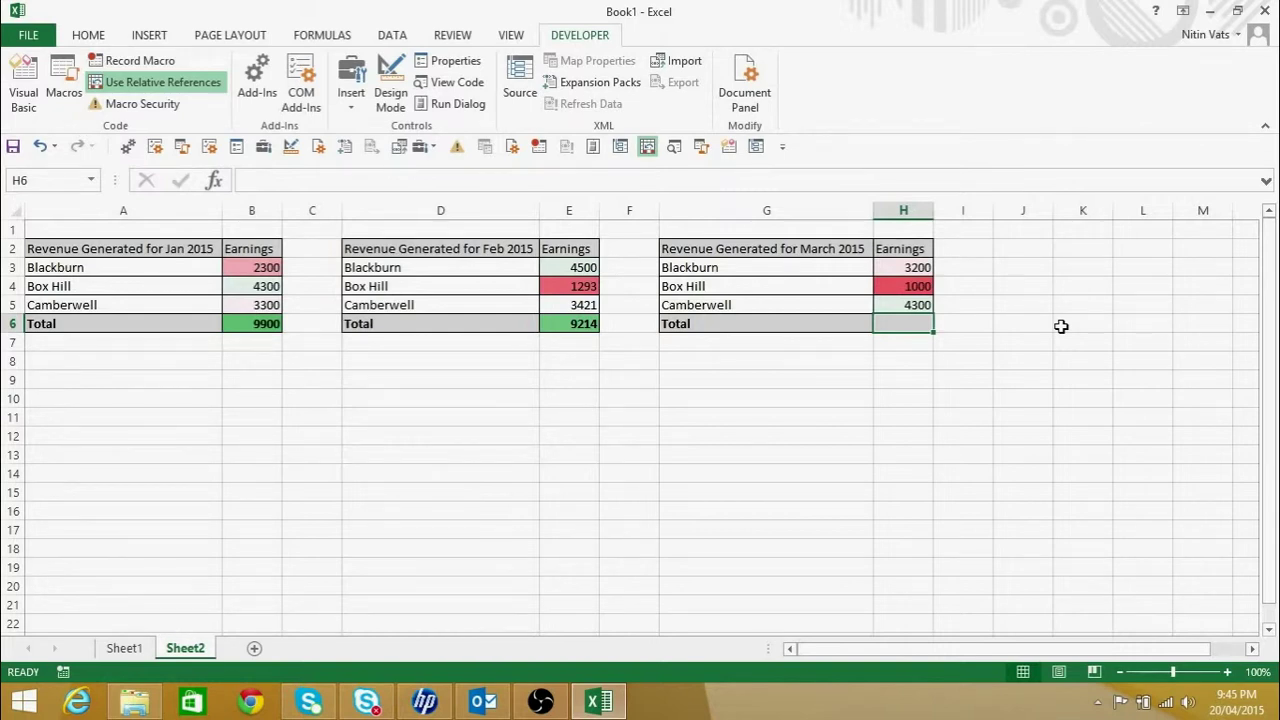
pyautogui.hotkey('ctrl', 'shift', 't')
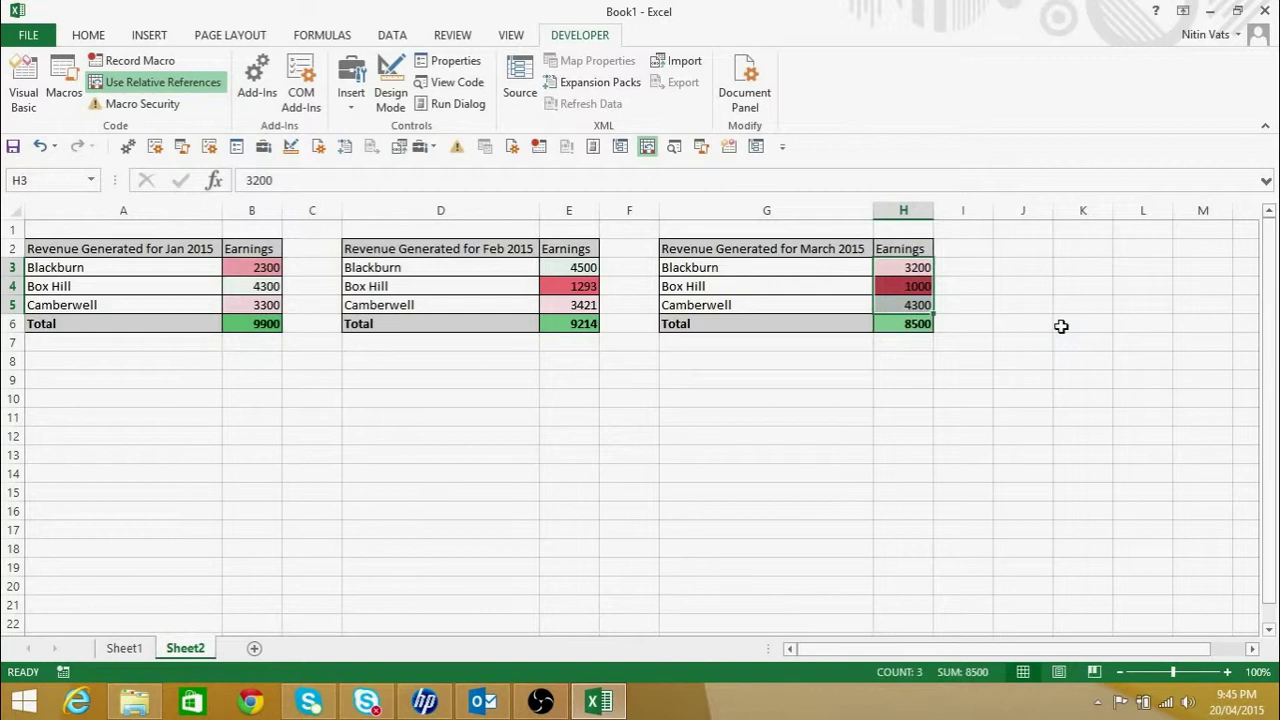
pyautogui.click(977, 329)
pyautogui.click(925, 324)
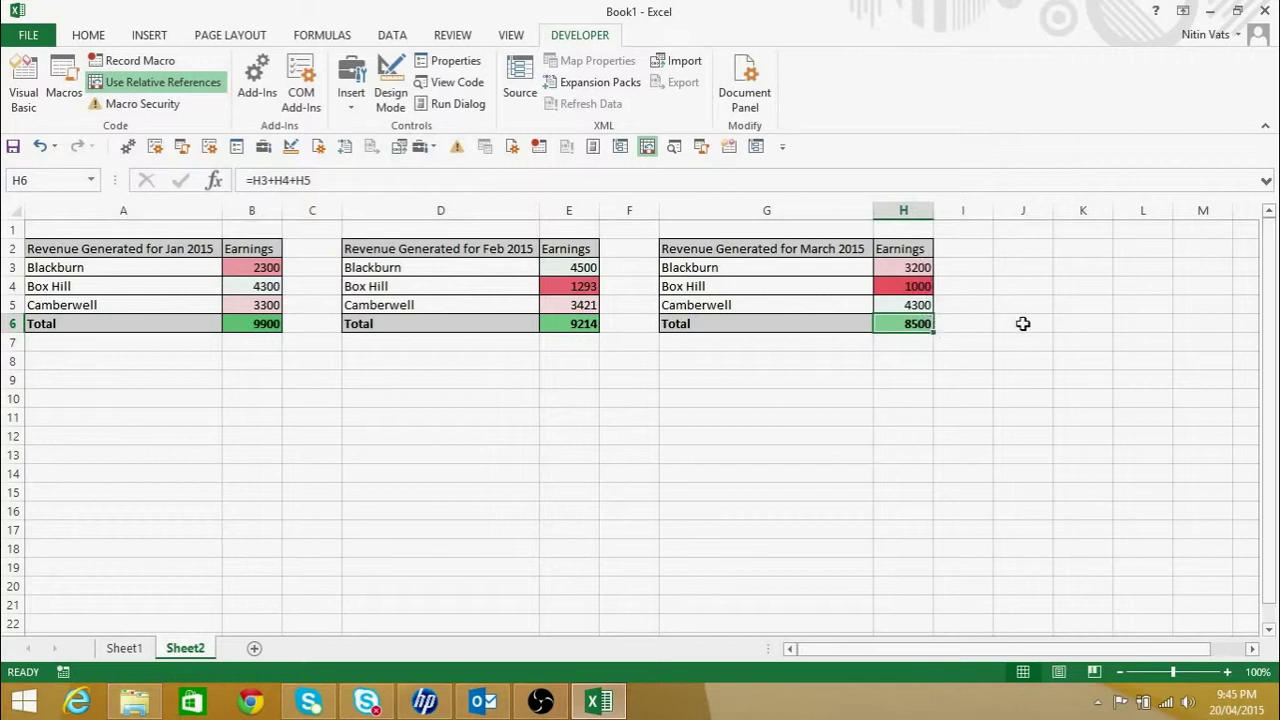
pyautogui.moveTo(920, 267); pyautogui.dragTo(916, 300)
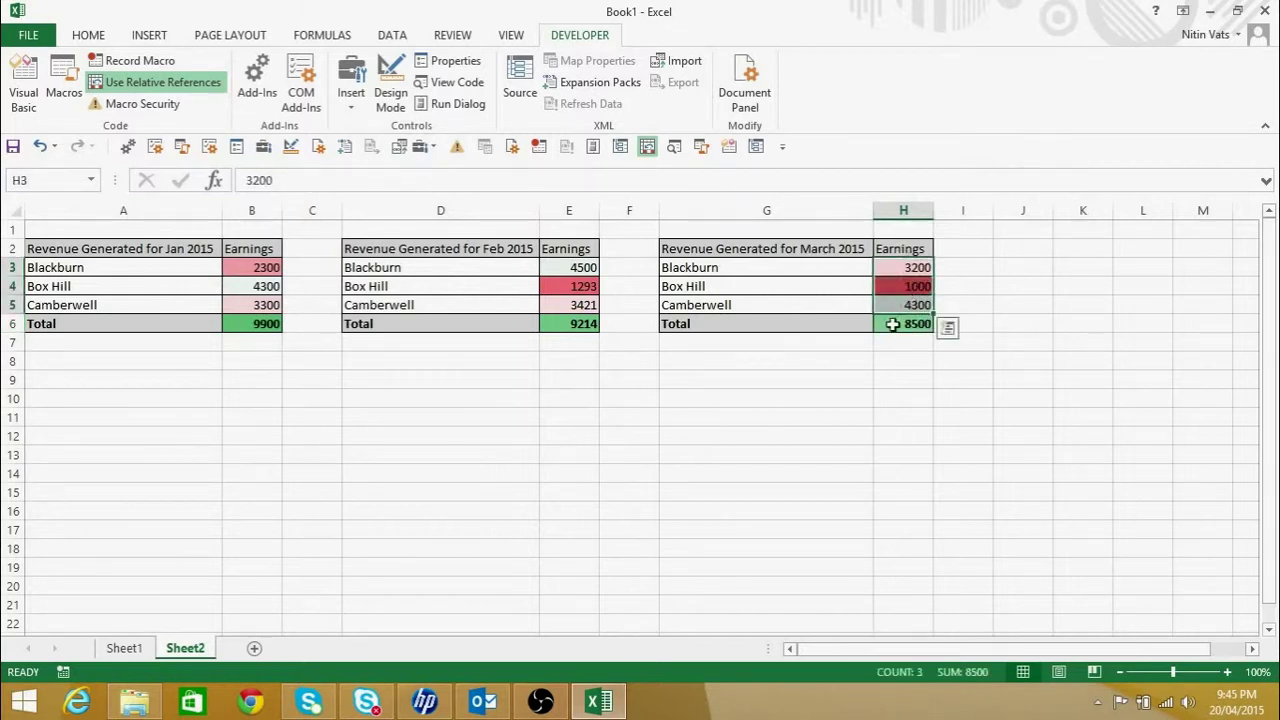
pyautogui.click(1081, 382)
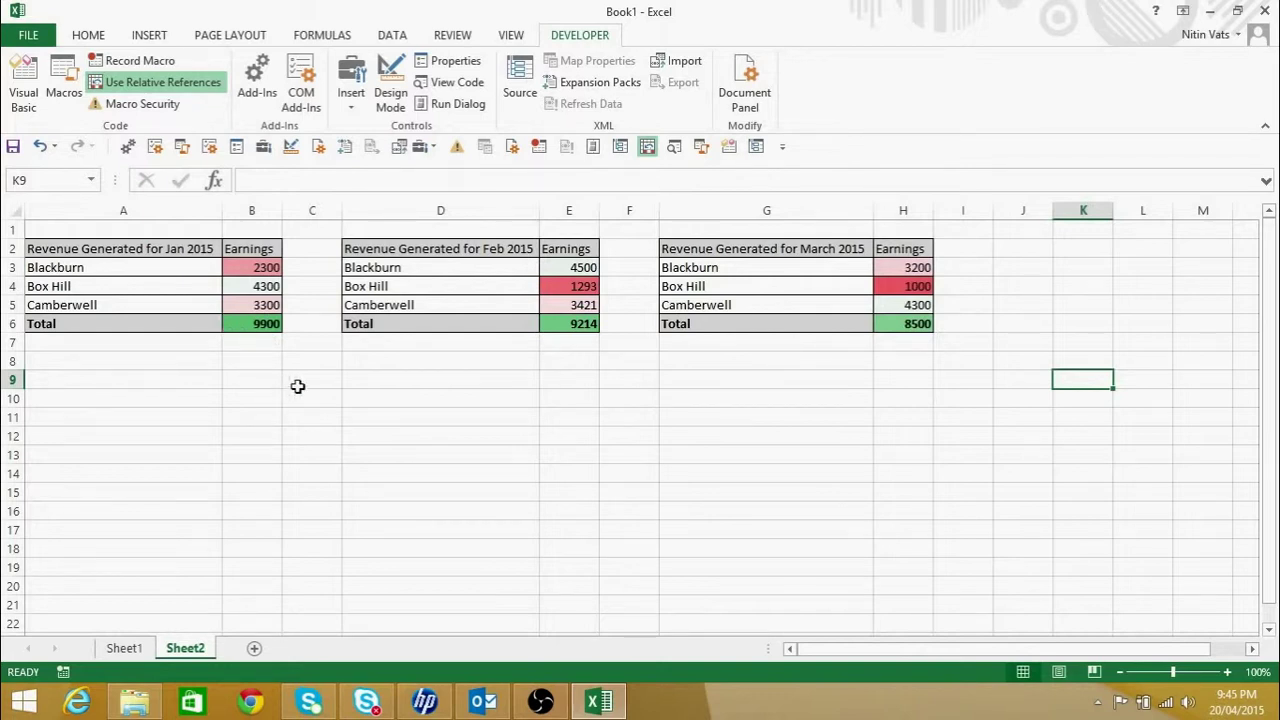
pyautogui.click(272, 325)
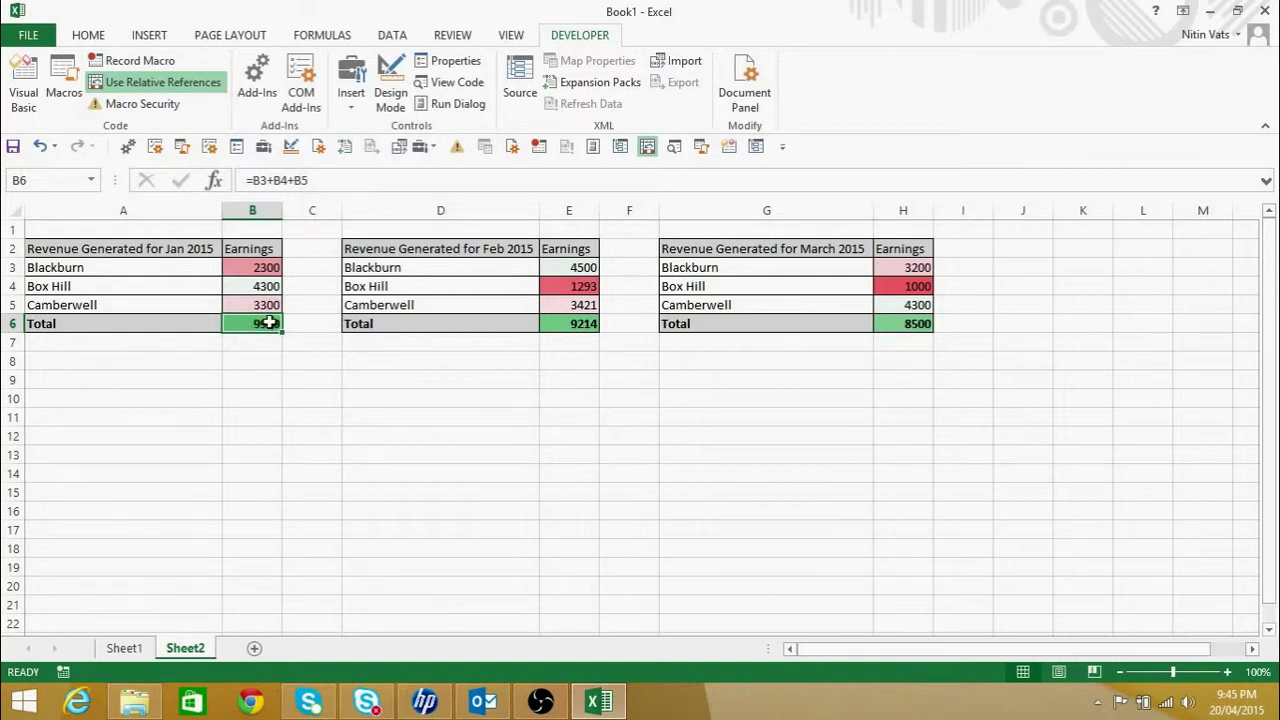
pyautogui.moveTo(270, 266); pyautogui.dragTo(268, 304)
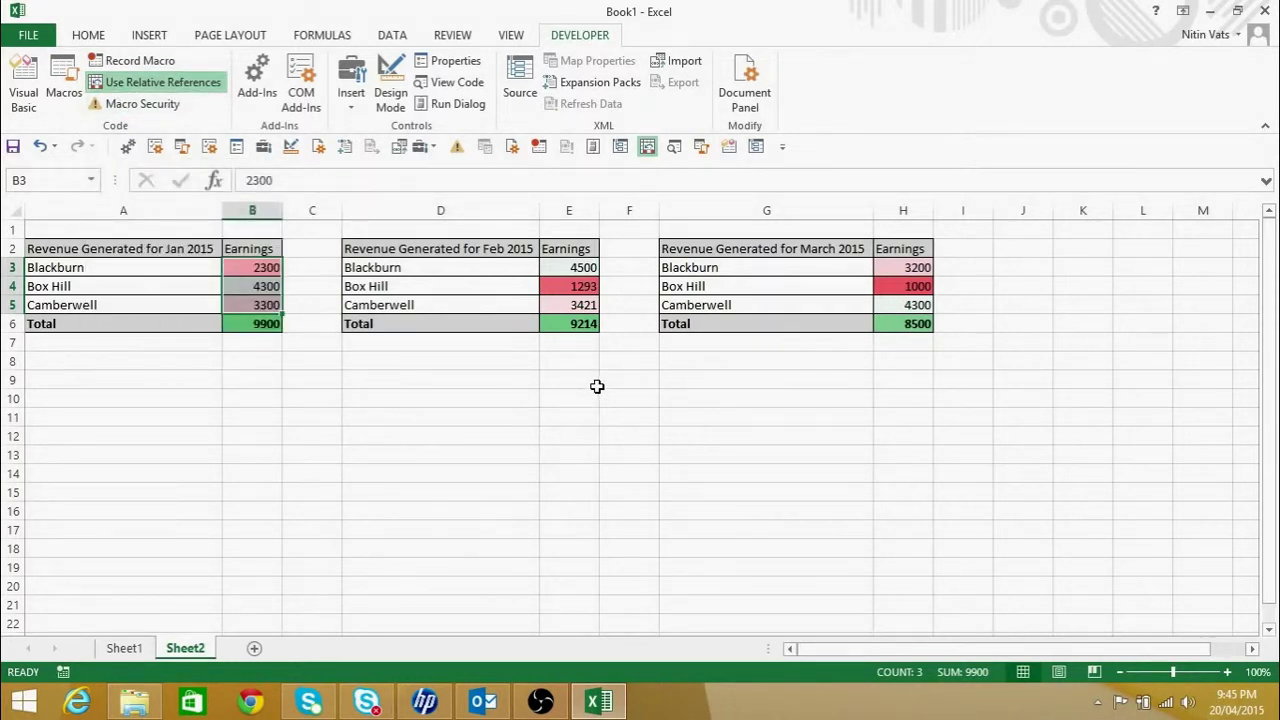
pyautogui.click(571, 324)
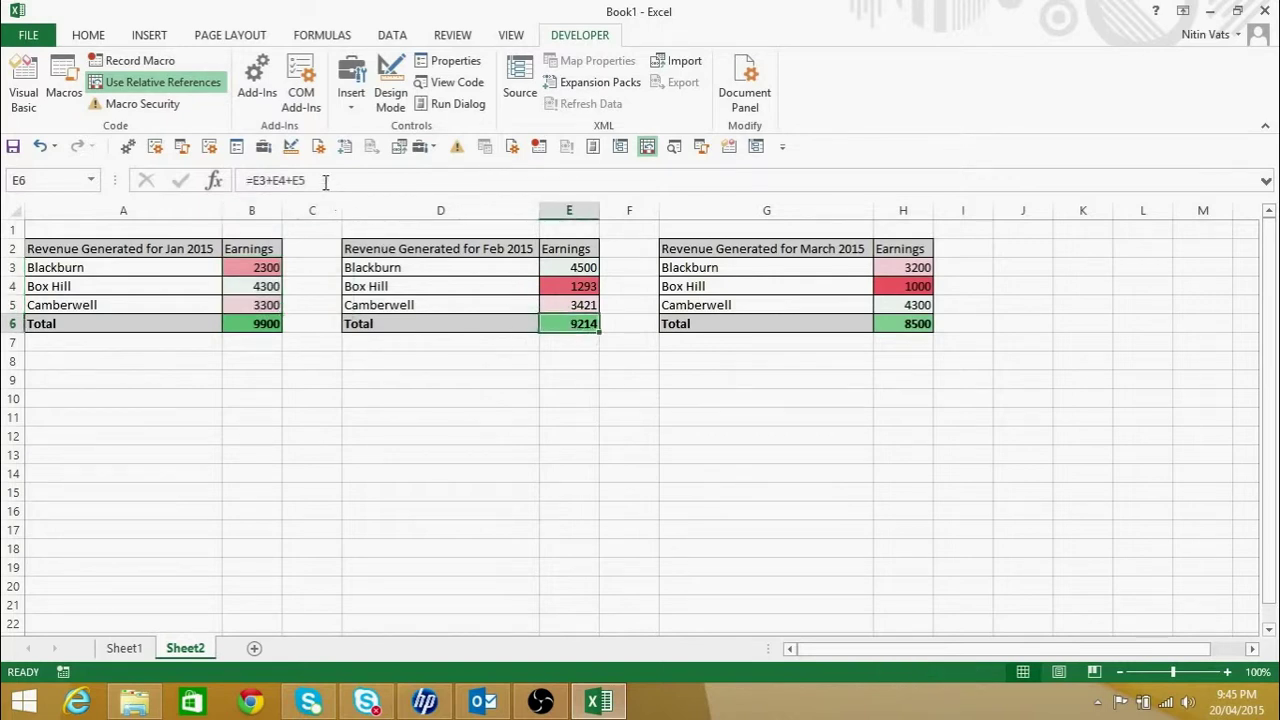
pyautogui.moveTo(325, 181); pyautogui.dragTo(251, 181)
pyautogui.click(907, 325)
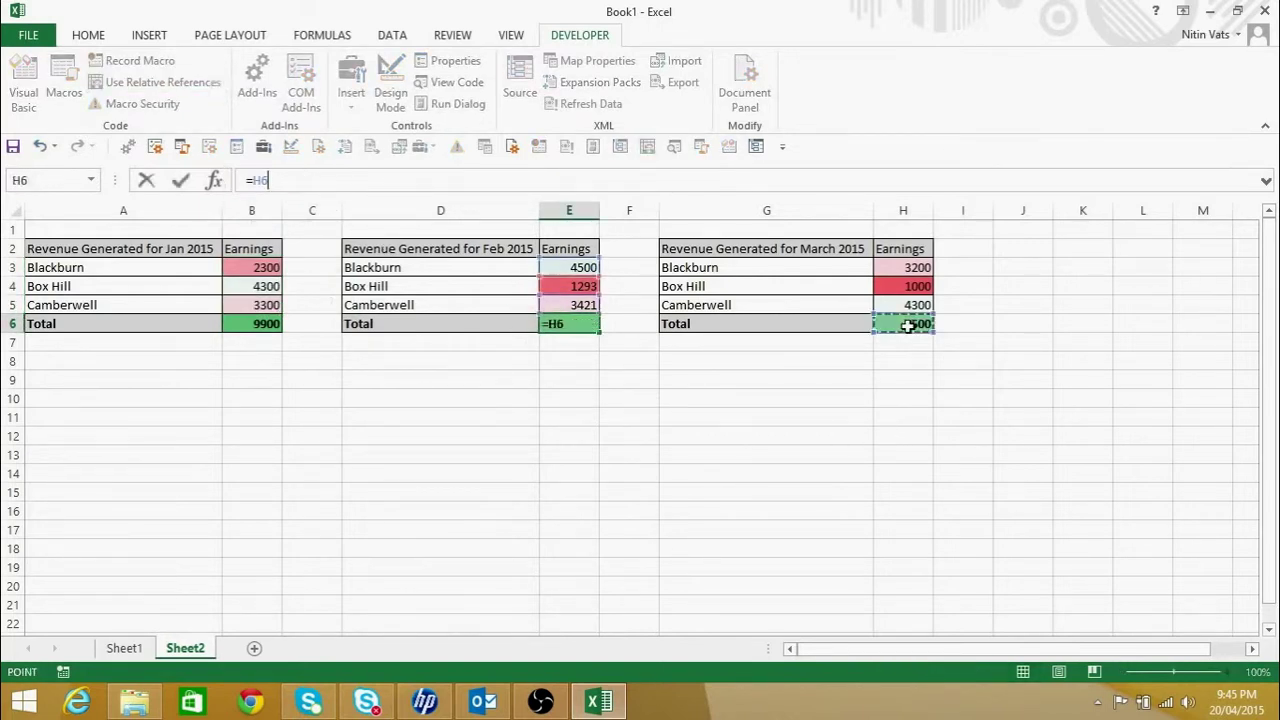
pyautogui.press('Escape')
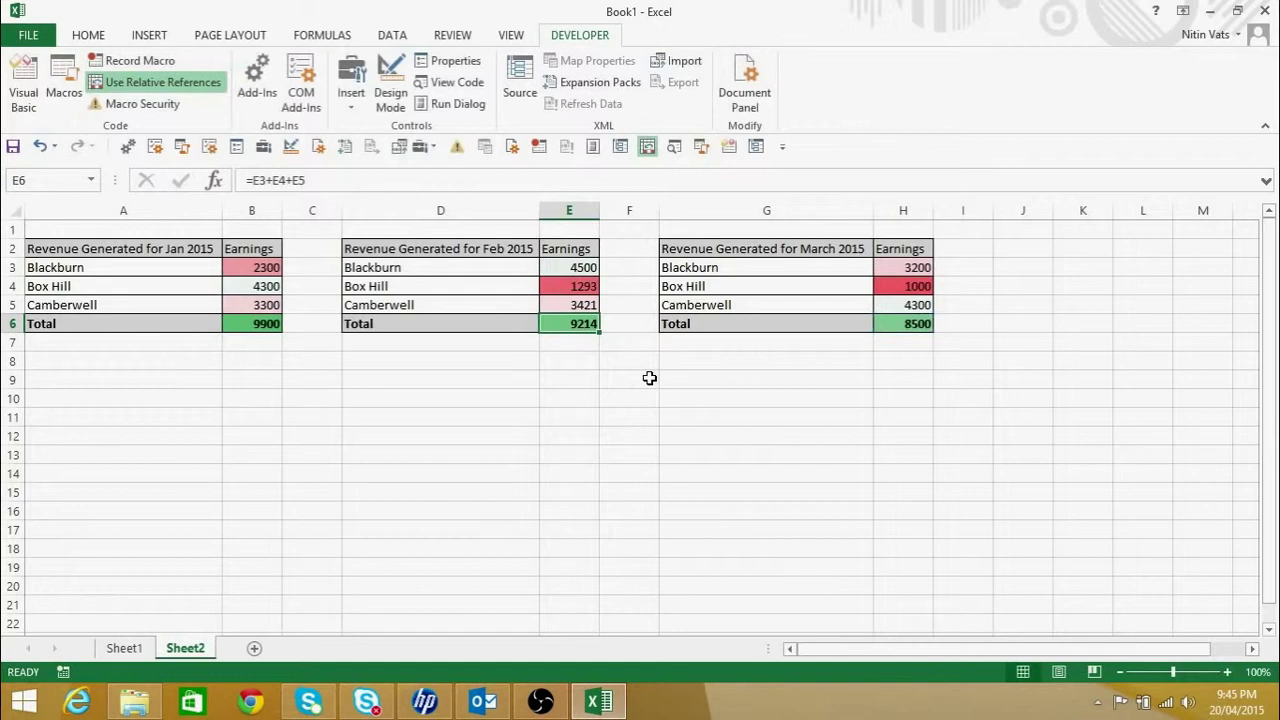
pyautogui.click(686, 412)
pyautogui.click(578, 327)
pyautogui.click(916, 330)
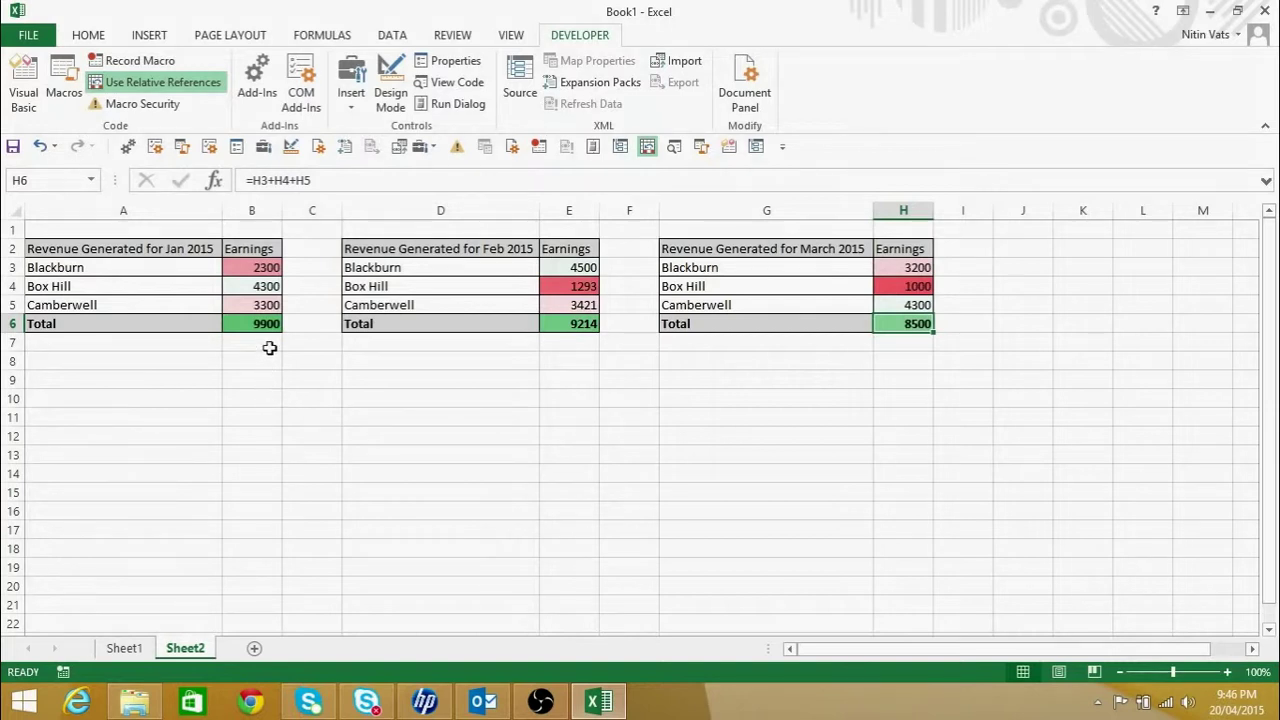
pyautogui.moveTo(263, 267); pyautogui.dragTo(266, 305)
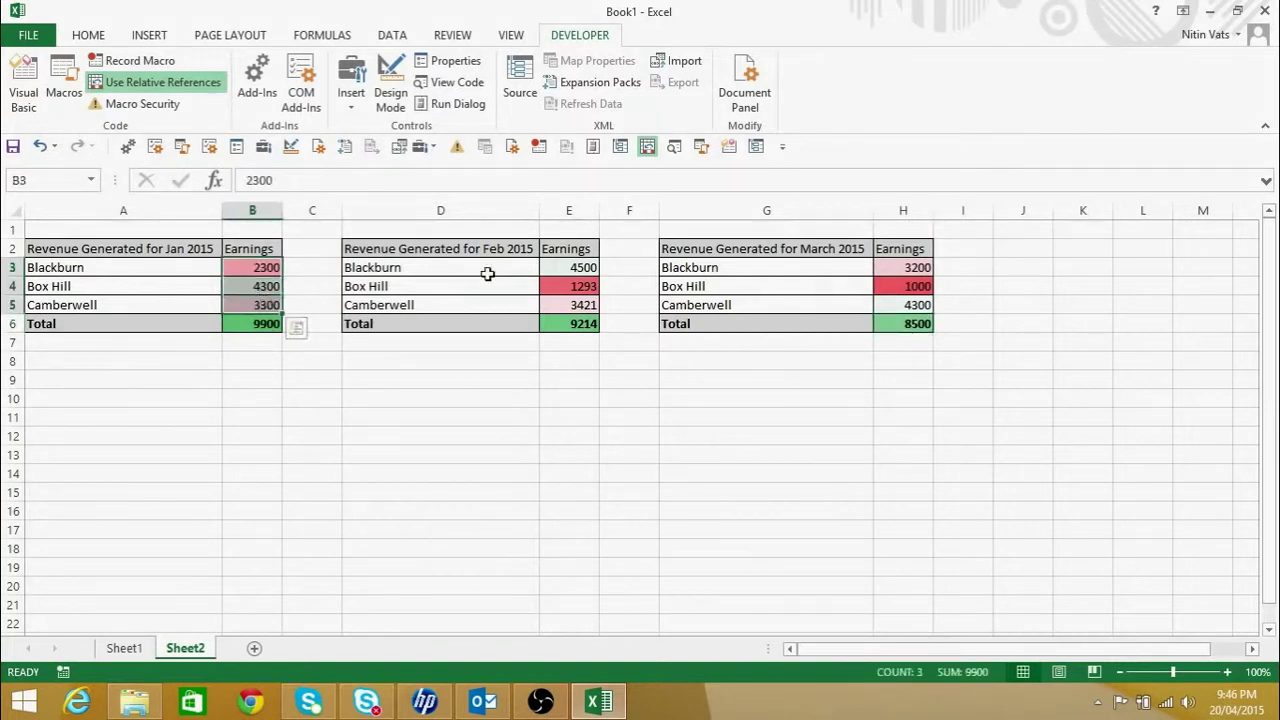
pyautogui.moveTo(576, 267); pyautogui.dragTo(586, 302)
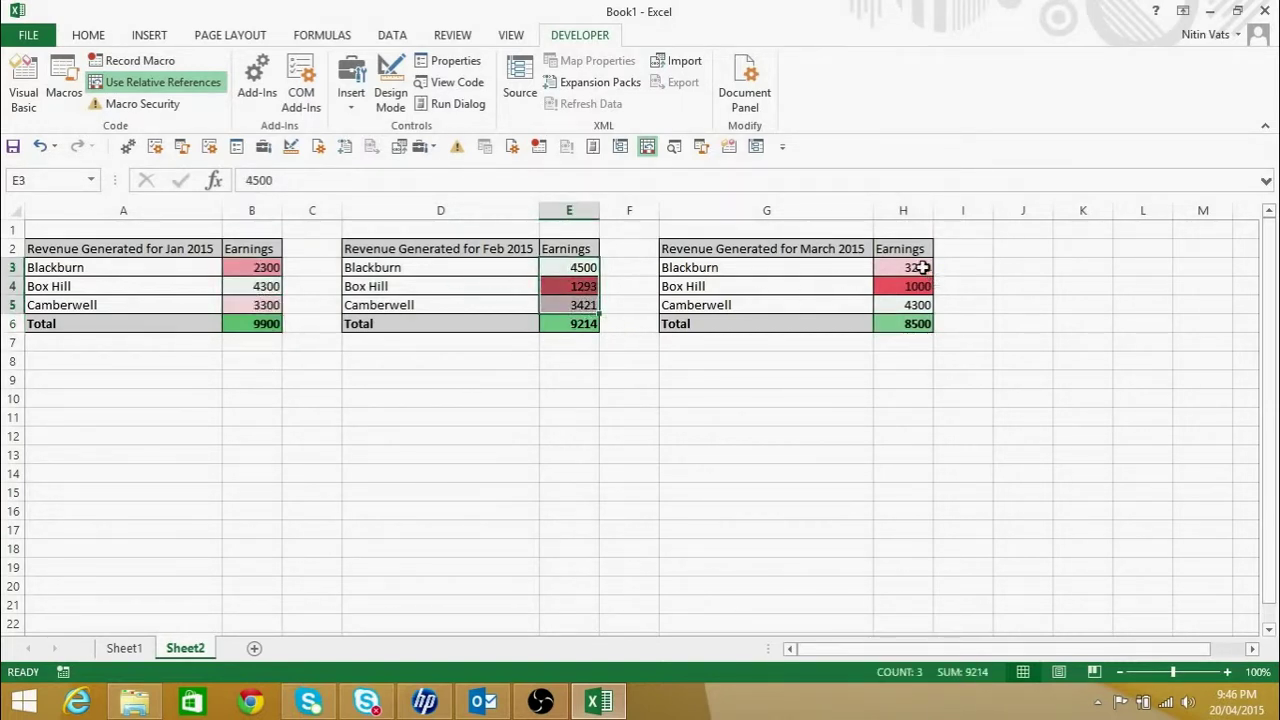
pyautogui.moveTo(918, 267); pyautogui.dragTo(920, 308)
pyautogui.click(257, 322)
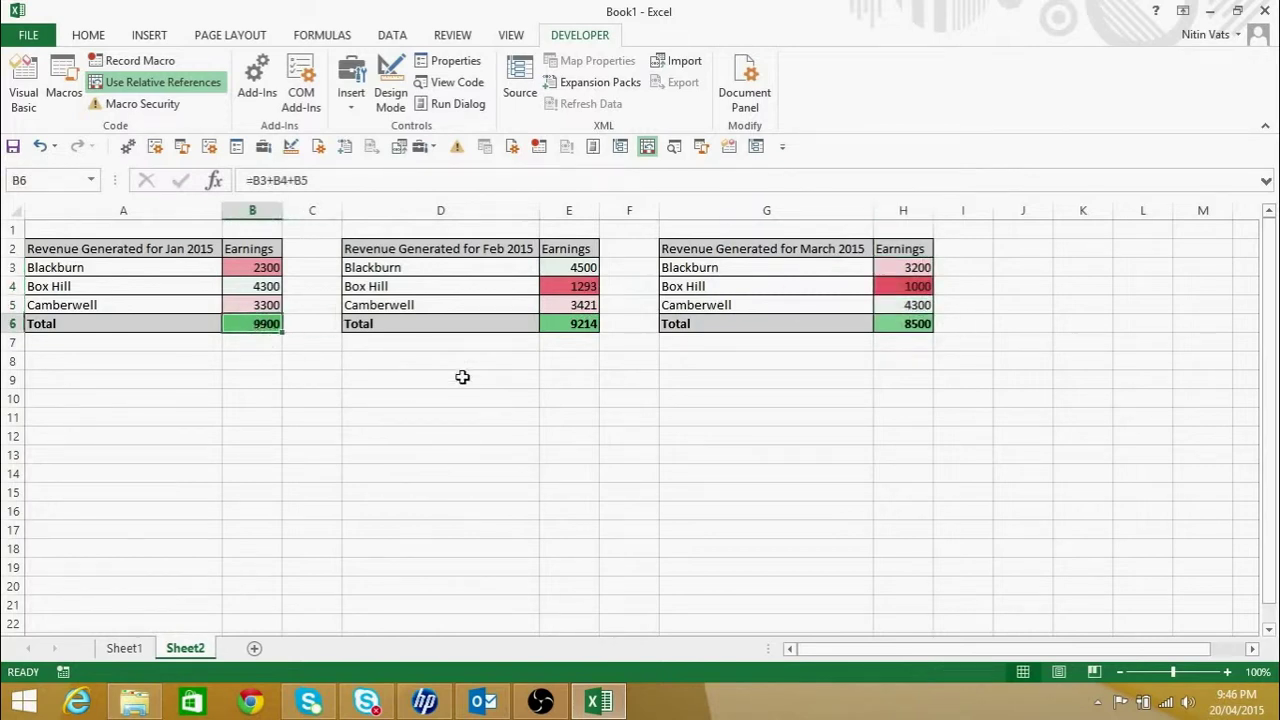
pyautogui.click(576, 325)
pyautogui.click(889, 323)
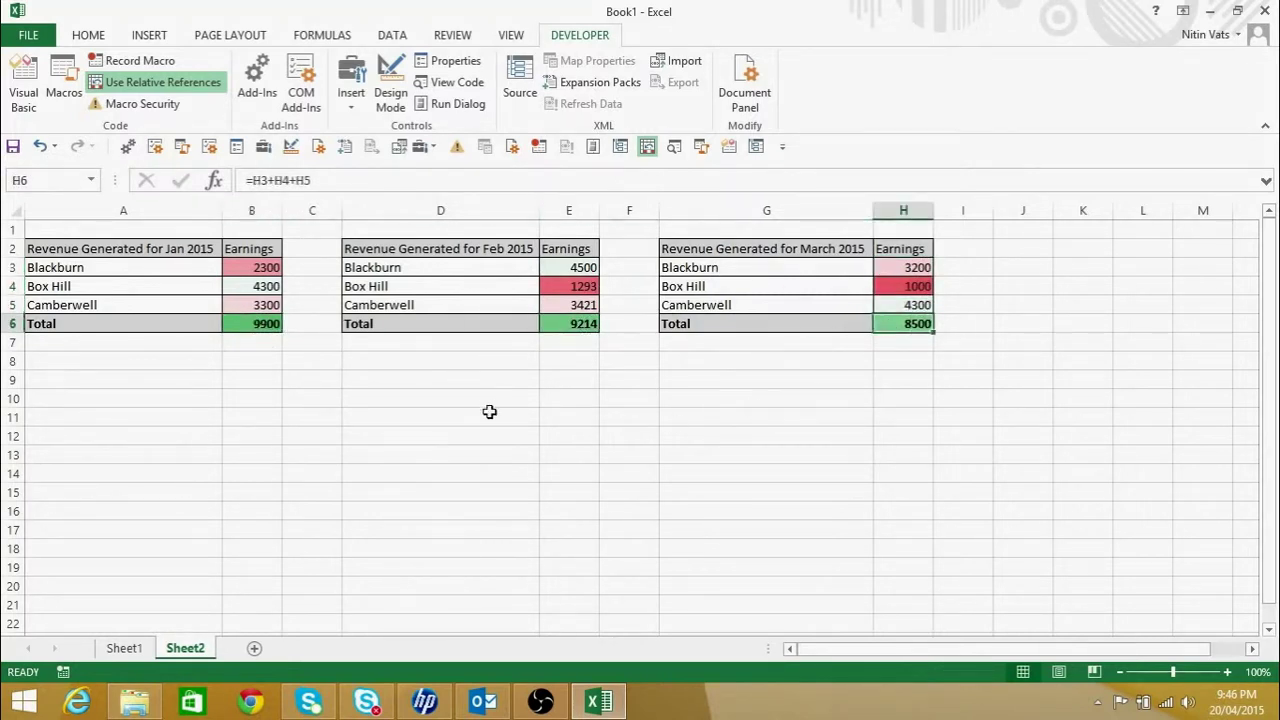
pyautogui.click(268, 323)
pyautogui.click(571, 323)
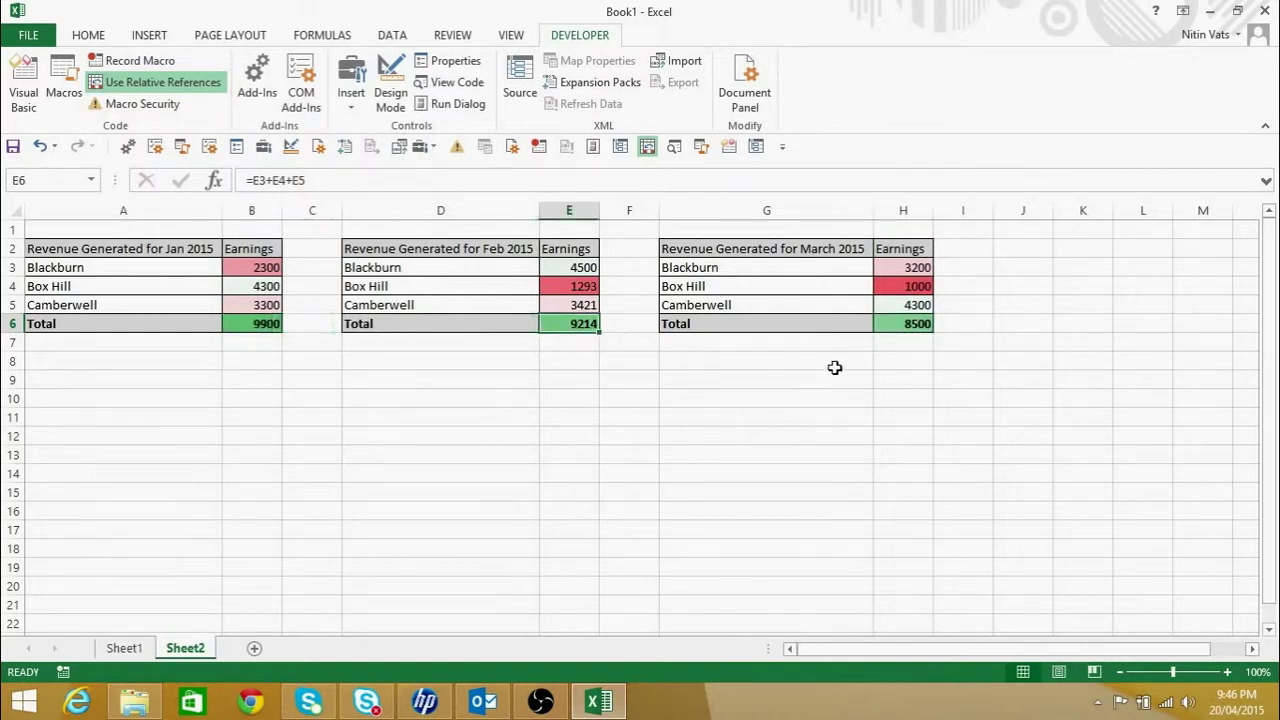
pyautogui.click(914, 323)
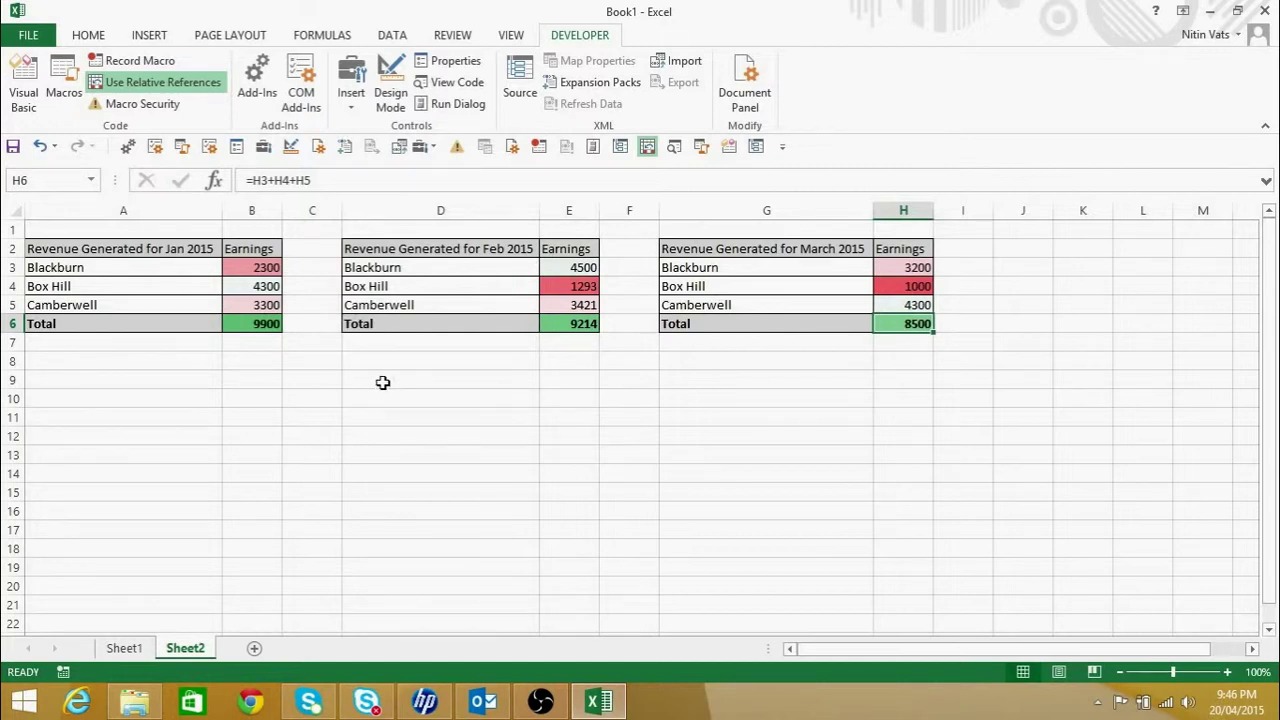
pyautogui.click(264, 326)
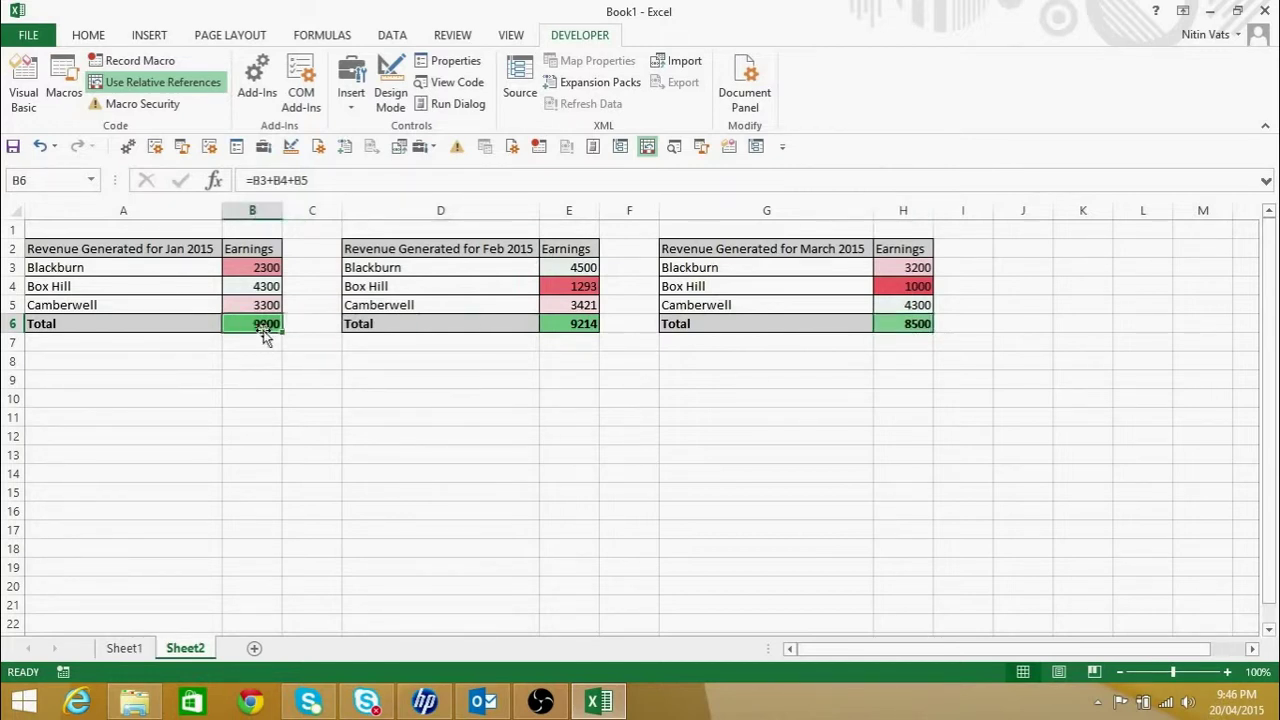
pyautogui.click(566, 325)
pyautogui.click(894, 324)
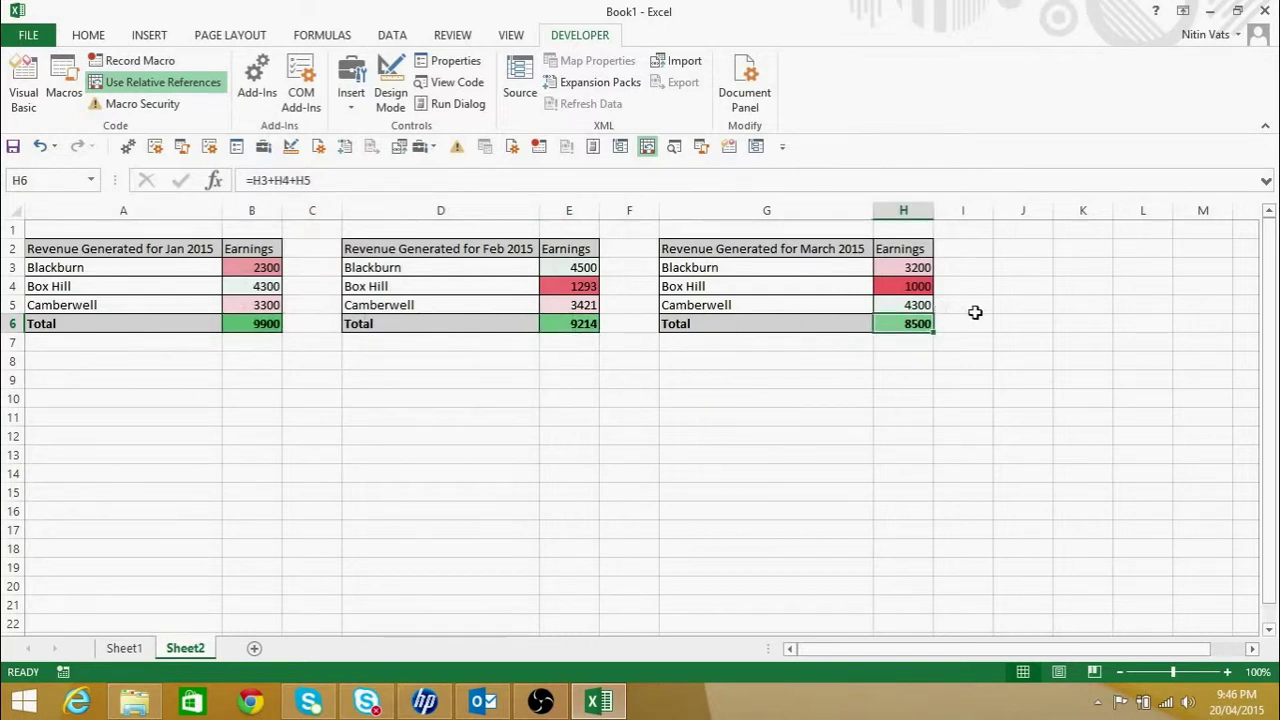
pyautogui.moveTo(372, 379); pyautogui.dragTo(574, 400)
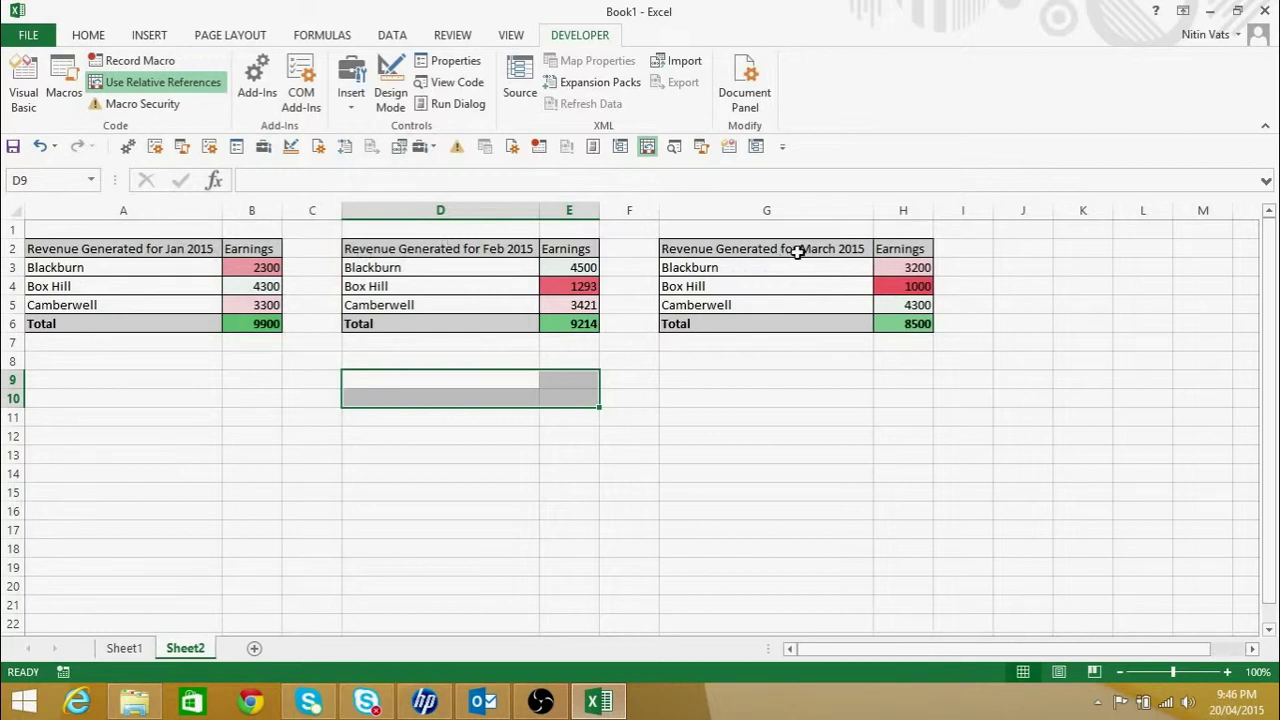
pyautogui.click(906, 326)
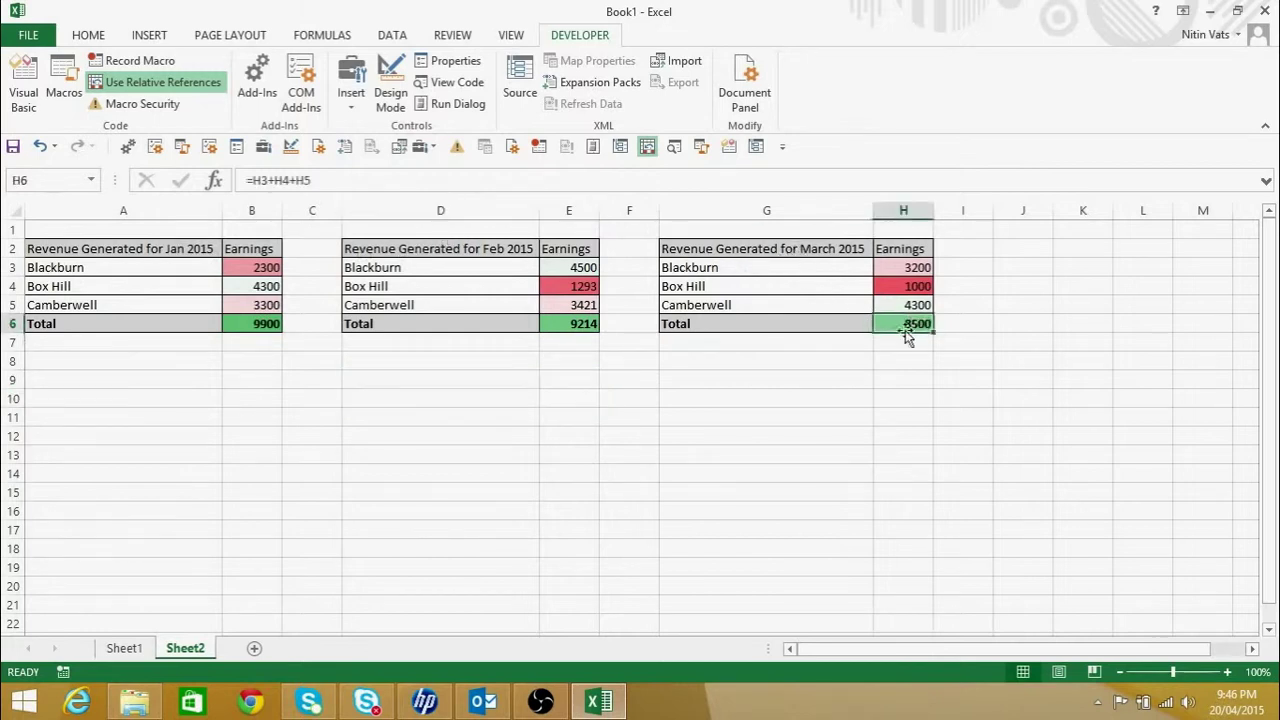
pyautogui.keyDown('ctrl'); pyautogui.click(585, 325); pyautogui.keyUp('ctrl')
pyautogui.keyDown('ctrl'); pyautogui.click(268, 324); pyautogui.keyUp('ctrl')
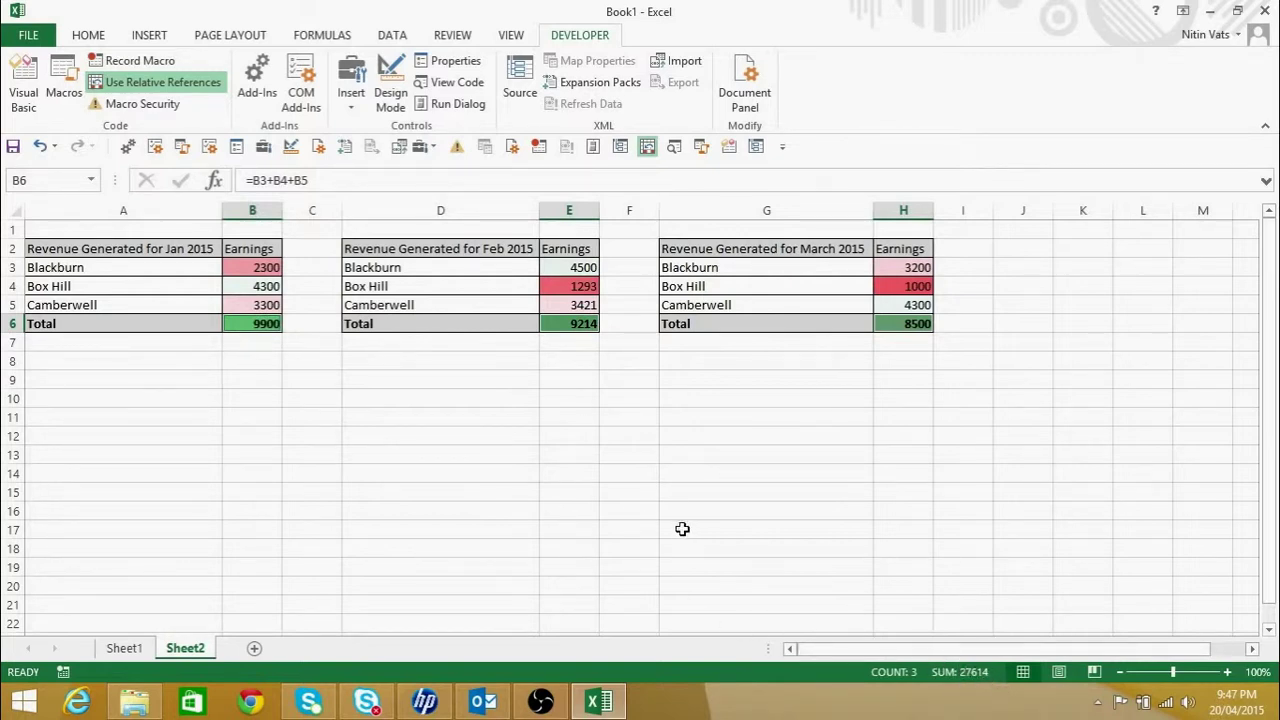
pyautogui.moveTo(403, 366); pyautogui.dragTo(474, 382)
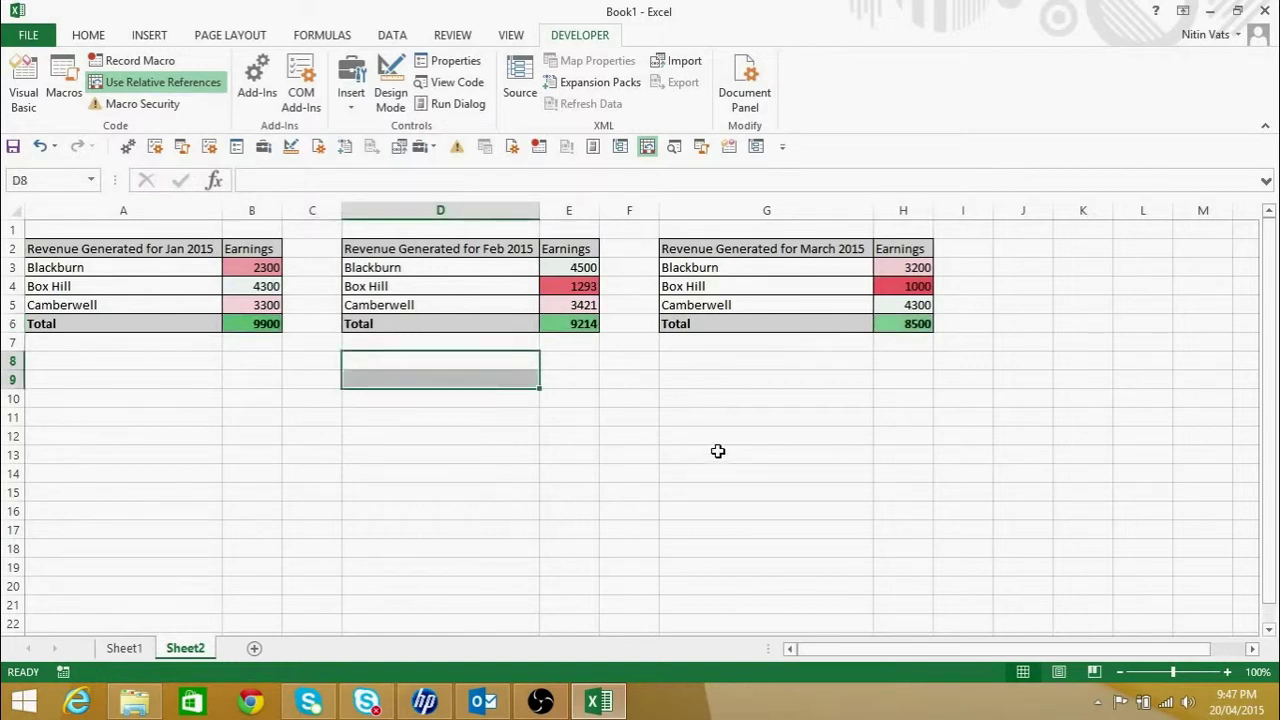